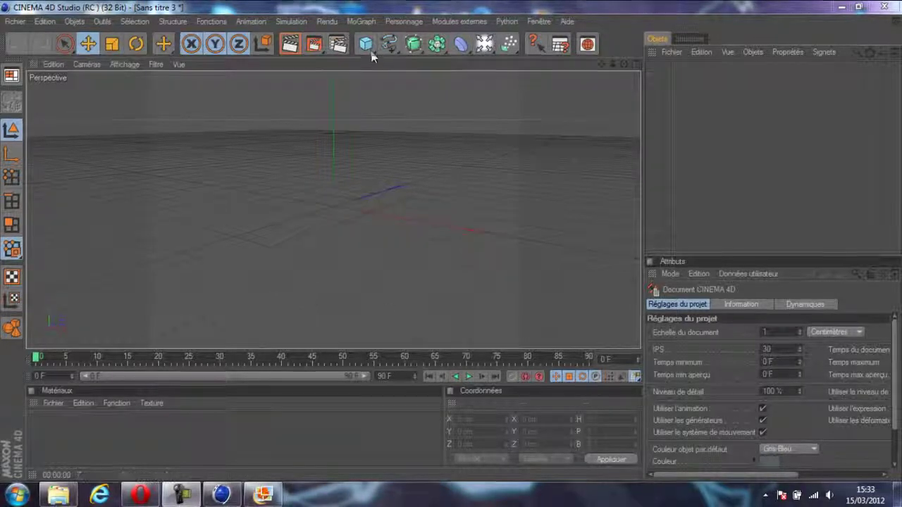
Step: Open the primitives palette from the Cube icon and browse Cylindre, Sphère, Capsule and Tube
{"action": "mouse_move", "coordinate": [368, 45]}
{"action": "left_mouse_down"}
{"action": "mouse_move", "coordinate": [435, 82]}
{"action": "mouse_move", "coordinate": [390, 56]}
{"action": "mouse_move", "coordinate": [676, 60]}
{"action": "left_mouse_up"}
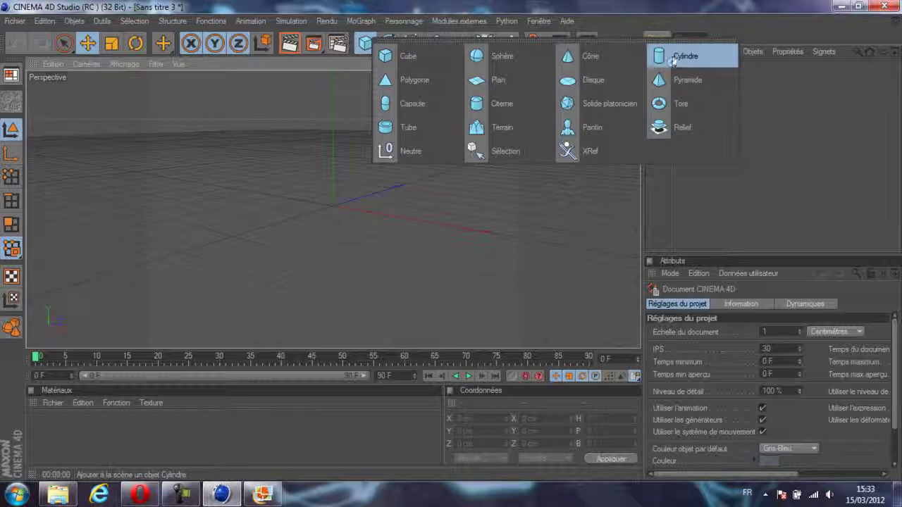
{"action": "mouse_move", "coordinate": [675, 60]}
{"action": "left_mouse_down"}
{"action": "mouse_move", "coordinate": [437, 127]}
{"action": "mouse_move", "coordinate": [492, 134]}
{"action": "mouse_move", "coordinate": [352, 24]}
{"action": "left_mouse_up"}
Step: Add a MoGraph Mo Texte object reading WAPOL with a 100 cm extrusion depth
{"action": "left_click", "coordinate": [361, 21]}
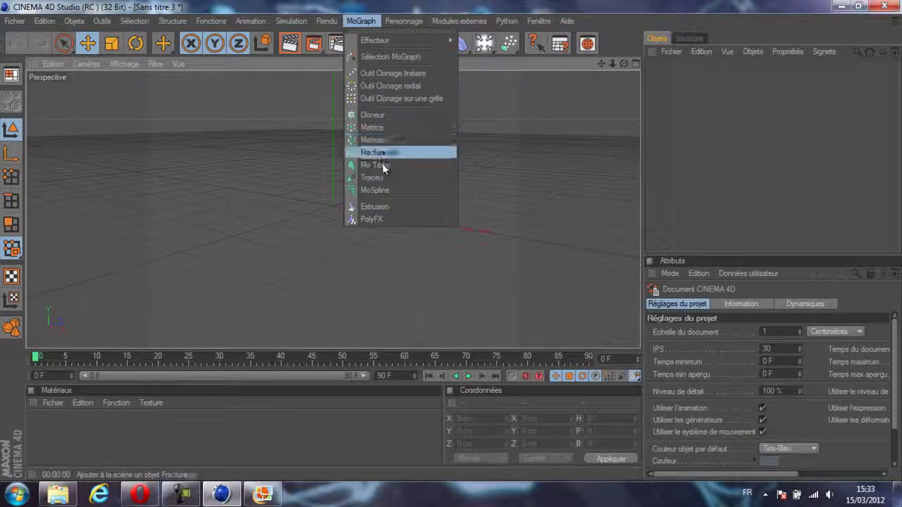
{"action": "left_click", "coordinate": [387, 165]}
{"action": "left_click", "coordinate": [704, 381]}
{"action": "type", "text": "WAPOL"}
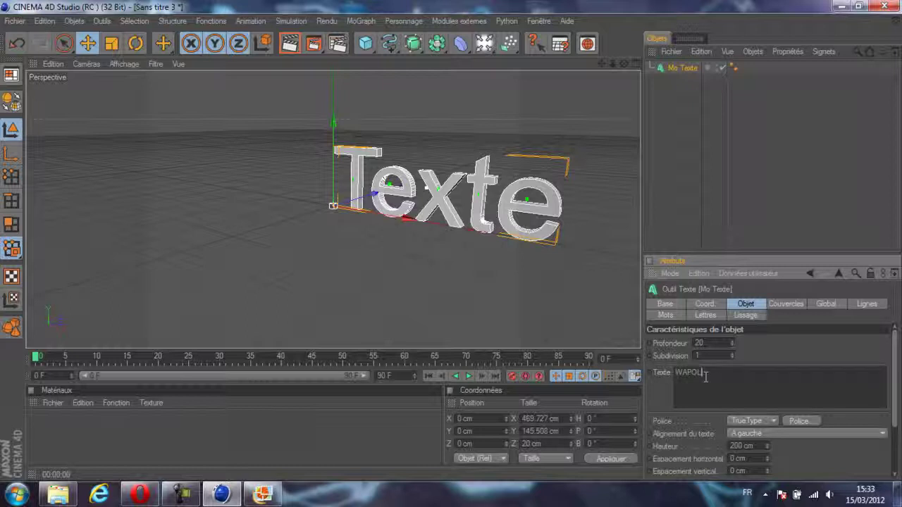
{"action": "key", "text": "Tab"}
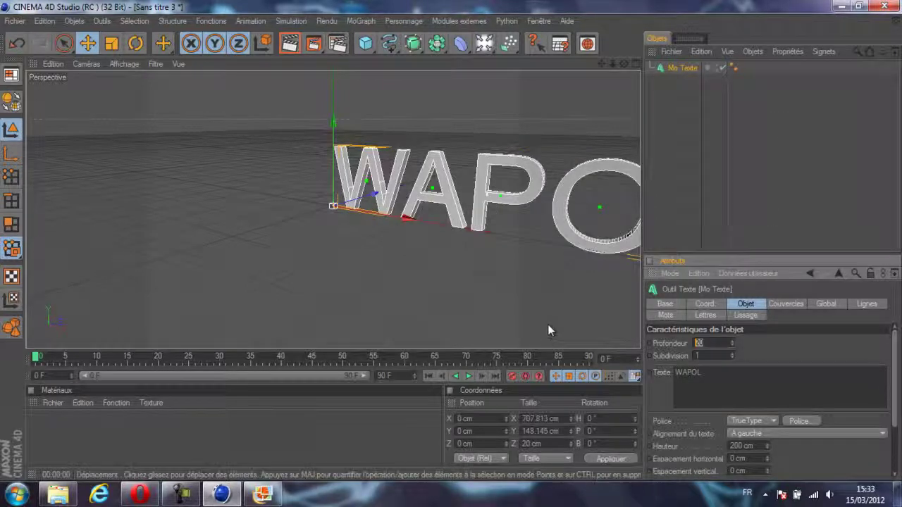
{"action": "type", "text": "100"}
{"action": "key", "text": "Return"}
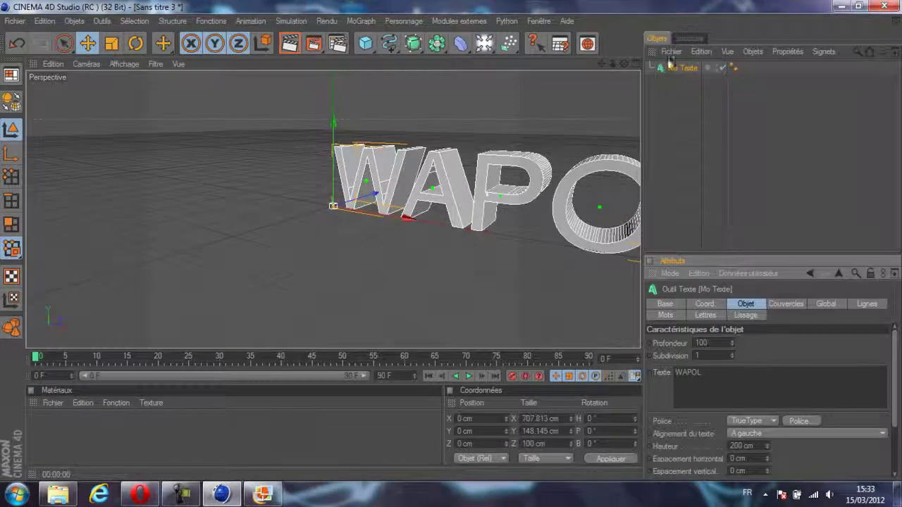
{"action": "left_click_drag", "start_coordinate": [623, 60], "coordinate": [453, 246]}
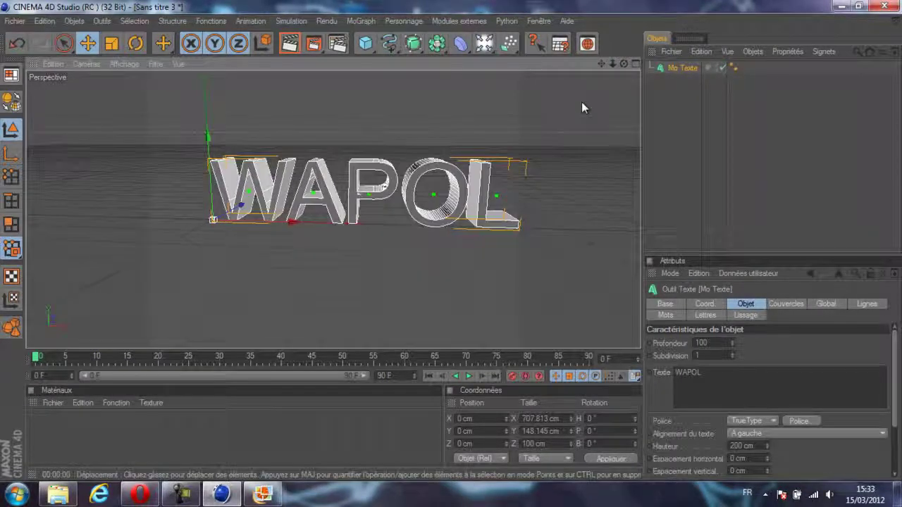
Step: Set the text's end cap to Couvercle uniquement
{"action": "left_click", "coordinate": [794, 302]}
{"action": "left_click", "coordinate": [795, 344]}
{"action": "left_click", "coordinate": [733, 369]}
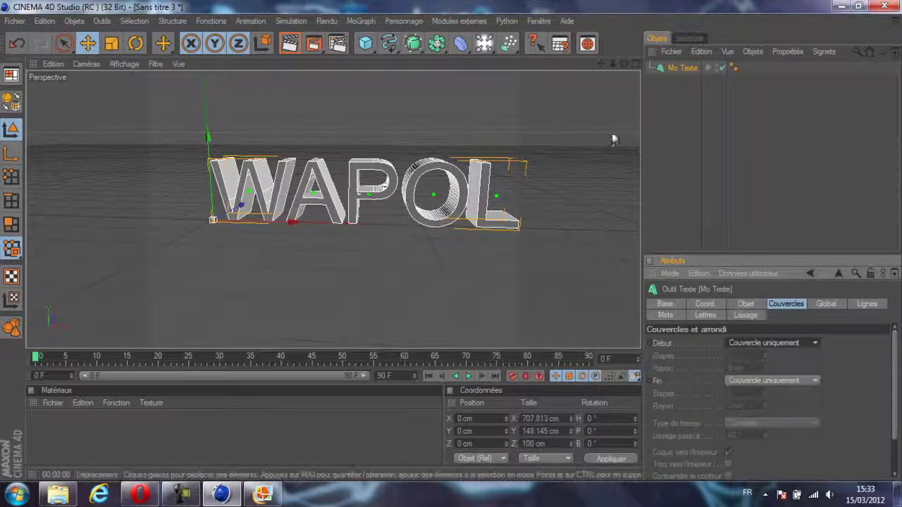
{"action": "left_click", "coordinate": [748, 306]}
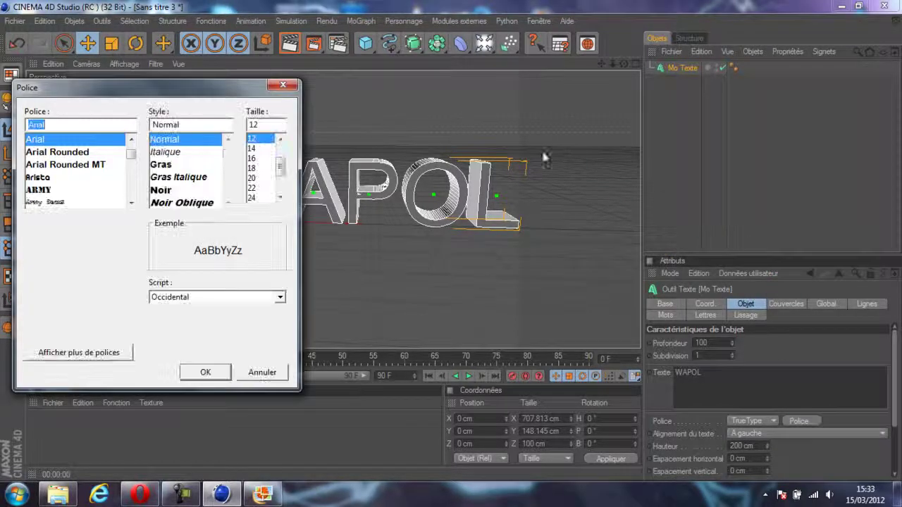
Step: Change the text font to Xirod and zoom out to fit the whole word
{"action": "type", "text": "X"}
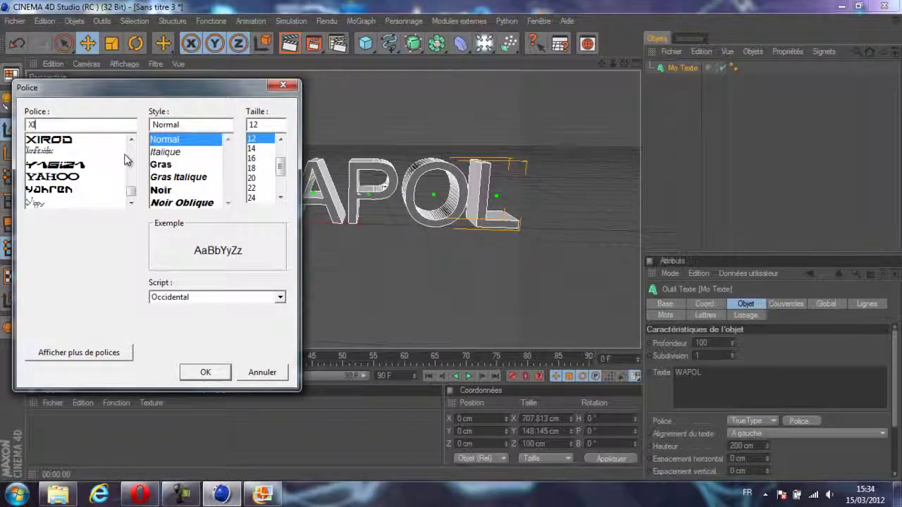
{"action": "type", "text": "irod"}
{"action": "key", "text": "Return"}
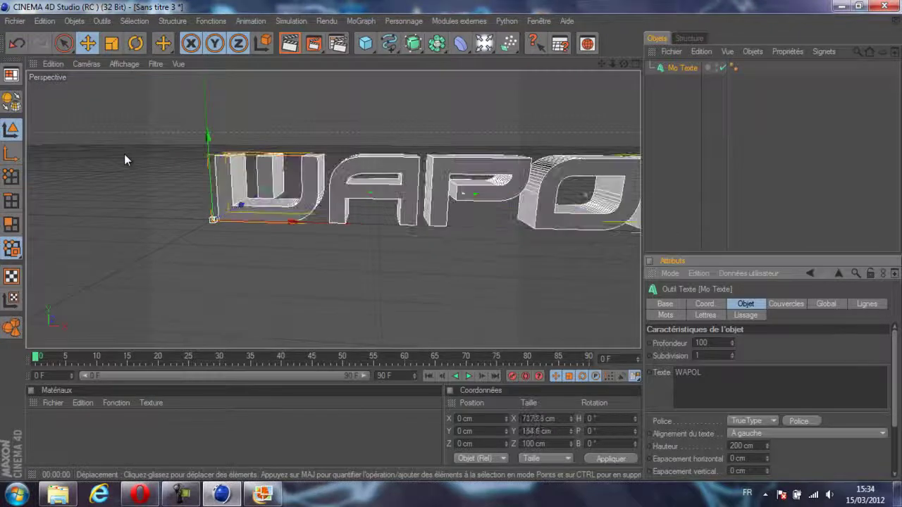
{"action": "left_click_drag", "start_coordinate": [612, 63], "coordinate": [613, 71]}
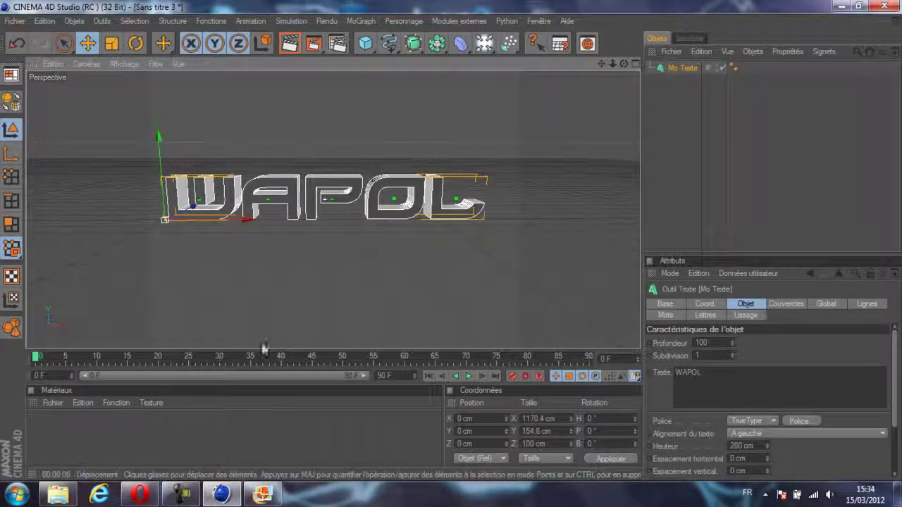
Step: Create a new material named Mat with a dark grey colour of RGB 71
{"action": "double_click", "coordinate": [93, 422]}
{"action": "double_click", "coordinate": [41, 424]}
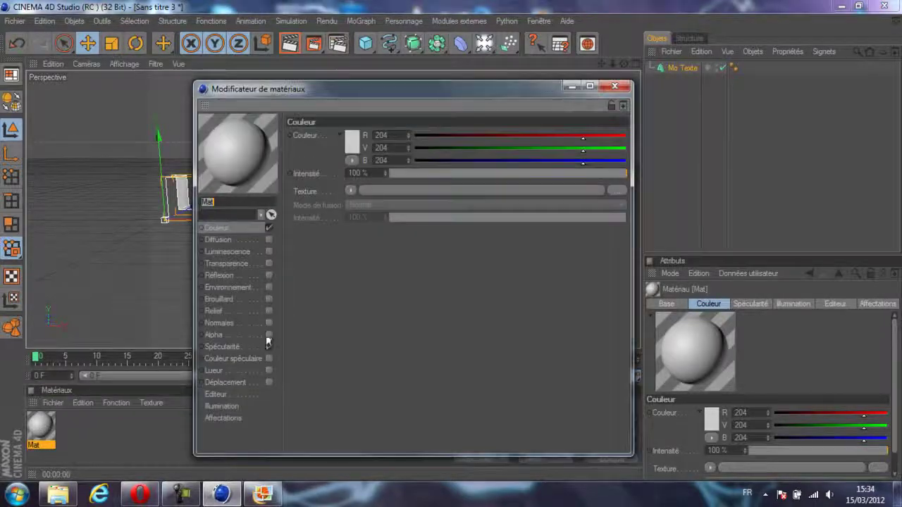
{"action": "left_click", "coordinate": [355, 138]}
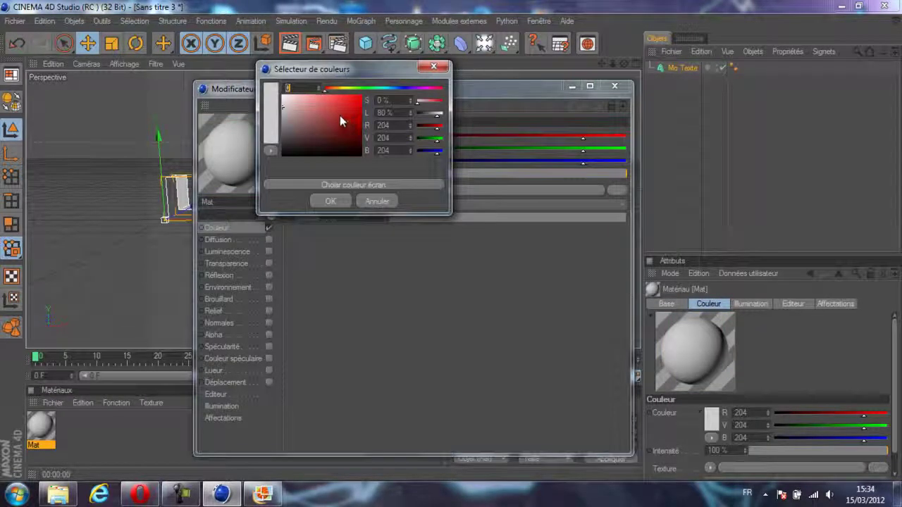
{"action": "mouse_move", "coordinate": [340, 115]}
{"action": "left_mouse_down"}
{"action": "mouse_move", "coordinate": [300, 114]}
{"action": "mouse_move", "coordinate": [278, 143]}
{"action": "left_mouse_up"}
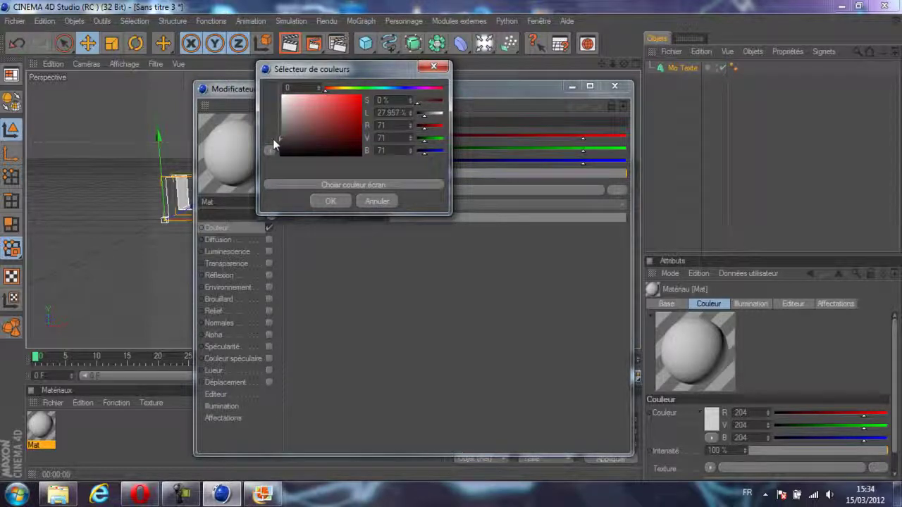
{"action": "left_click", "coordinate": [330, 201]}
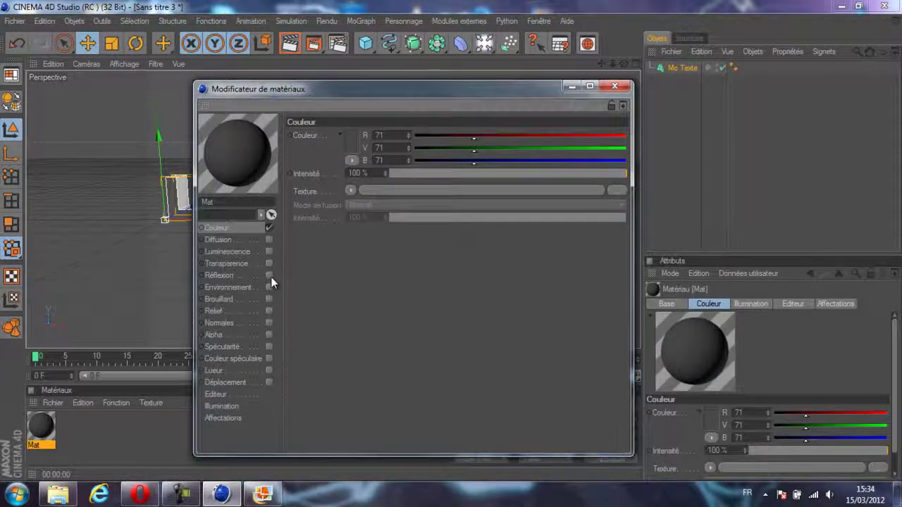
{"action": "left_click", "coordinate": [614, 86]}
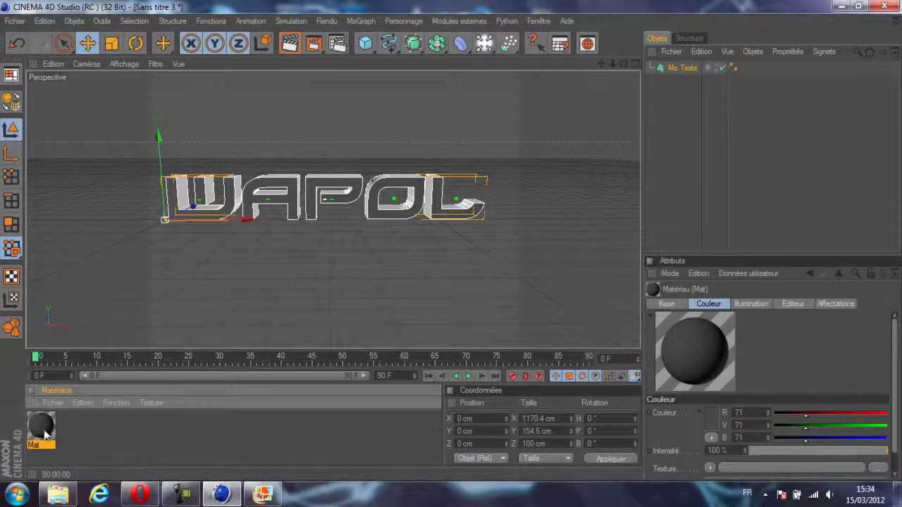
Step: Apply Mat to the WAPOL text and render a preview of the view
{"action": "left_click_drag", "start_coordinate": [292, 221], "coordinate": [292, 222]}
{"action": "left_click", "coordinate": [289, 44]}
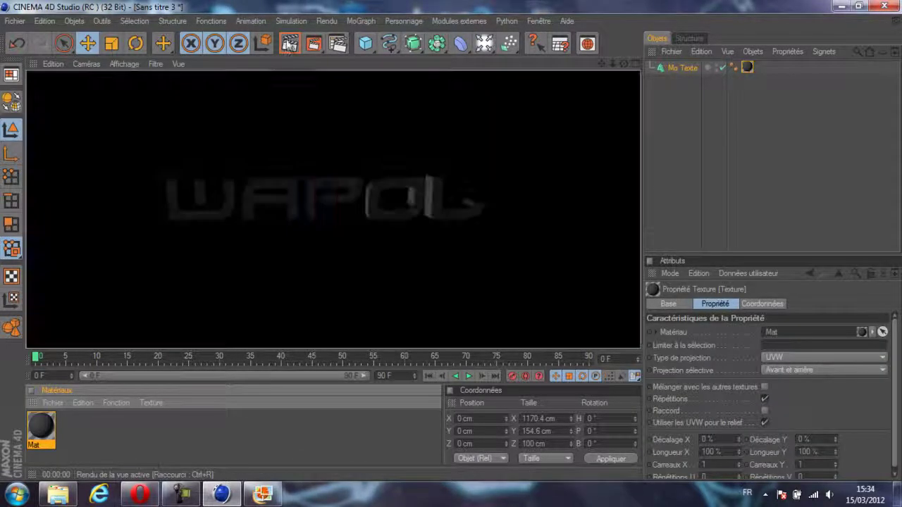
{"action": "left_click", "coordinate": [403, 158]}
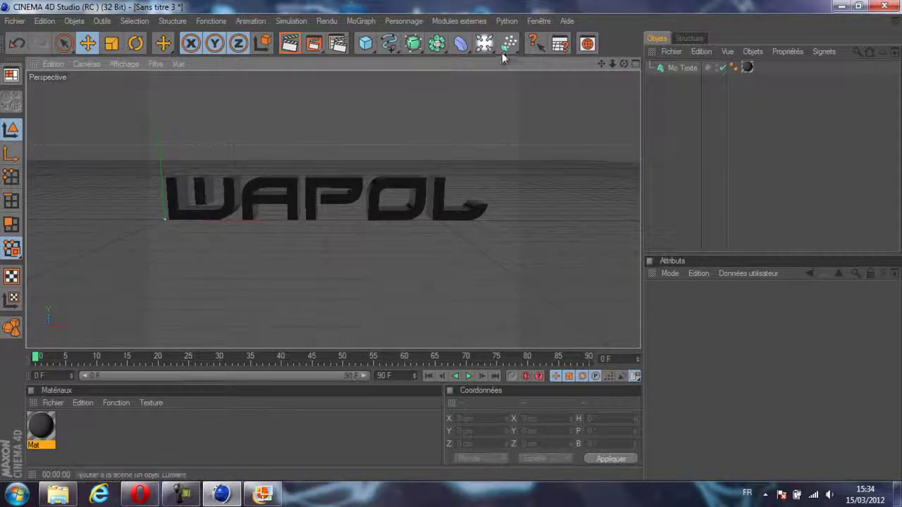
{"action": "left_click", "coordinate": [485, 44]}
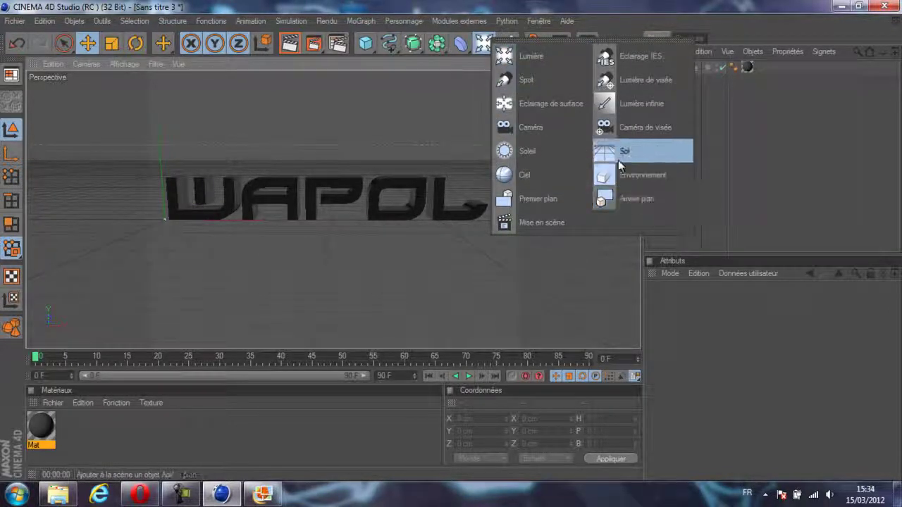
Step: Turn on Mat's reflection at 50% intensity using a Fresnel texture at 50%
{"action": "double_click", "coordinate": [41, 426]}
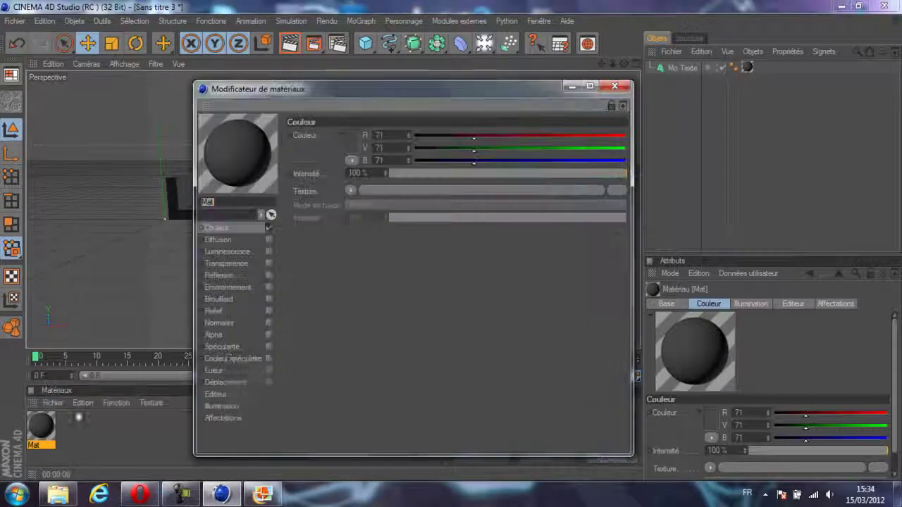
{"action": "left_click", "coordinate": [268, 275]}
{"action": "left_click", "coordinate": [381, 174]}
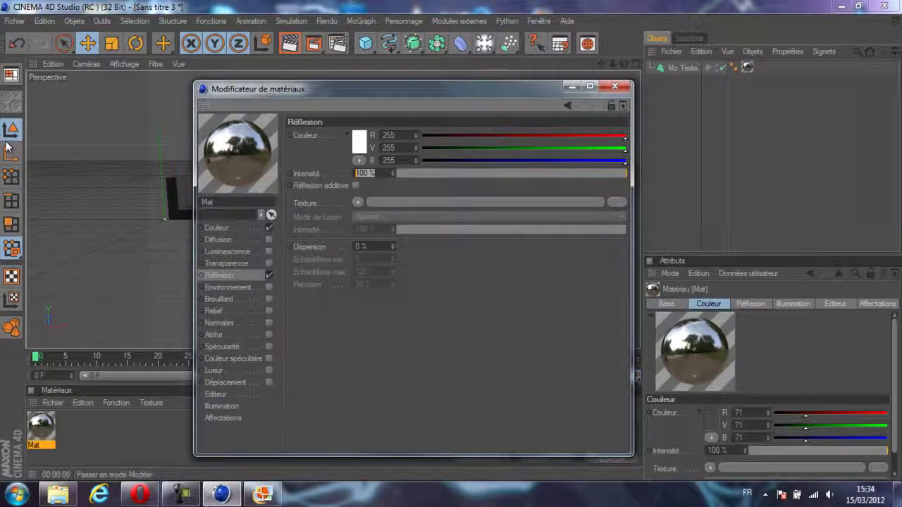
{"action": "type", "text": "50"}
{"action": "key", "text": "Return"}
{"action": "left_click", "coordinate": [358, 203]}
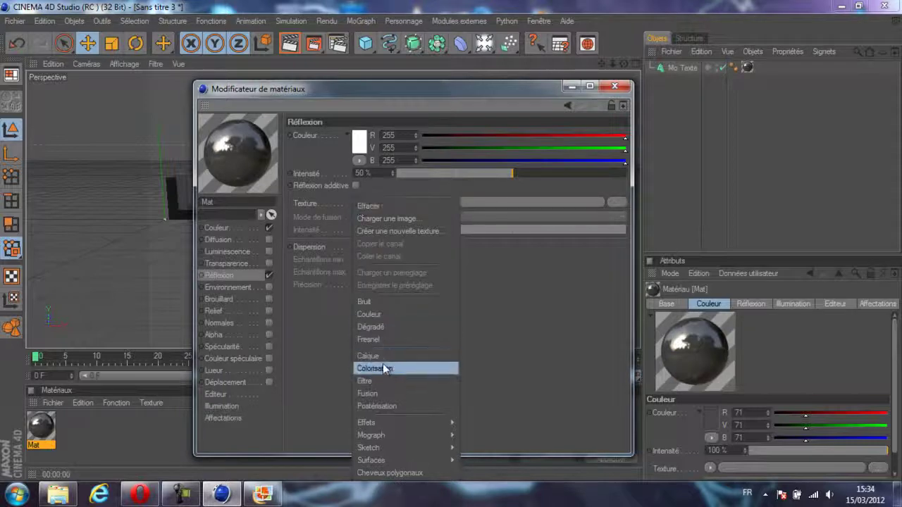
{"action": "left_click", "coordinate": [368, 339]}
{"action": "left_click", "coordinate": [373, 266]}
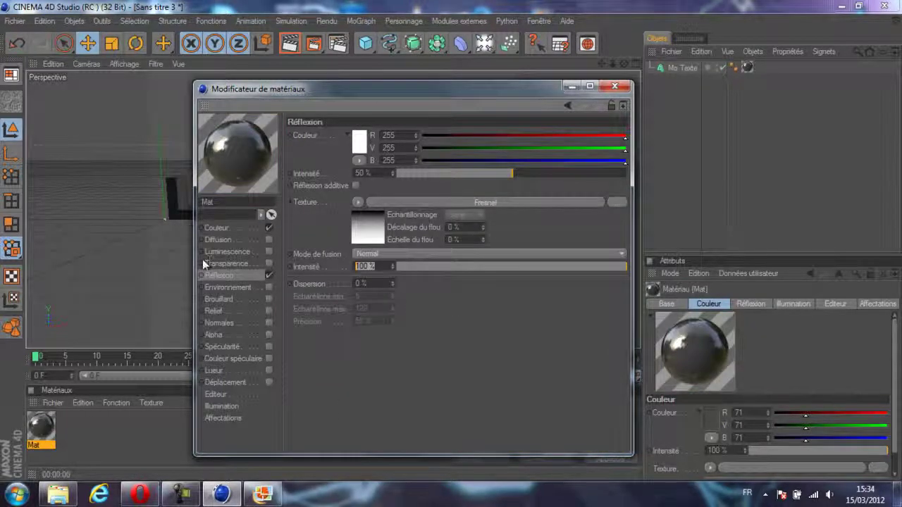
{"action": "type", "text": "50"}
{"action": "key", "text": "Return"}
{"action": "left_click", "coordinate": [614, 86]}
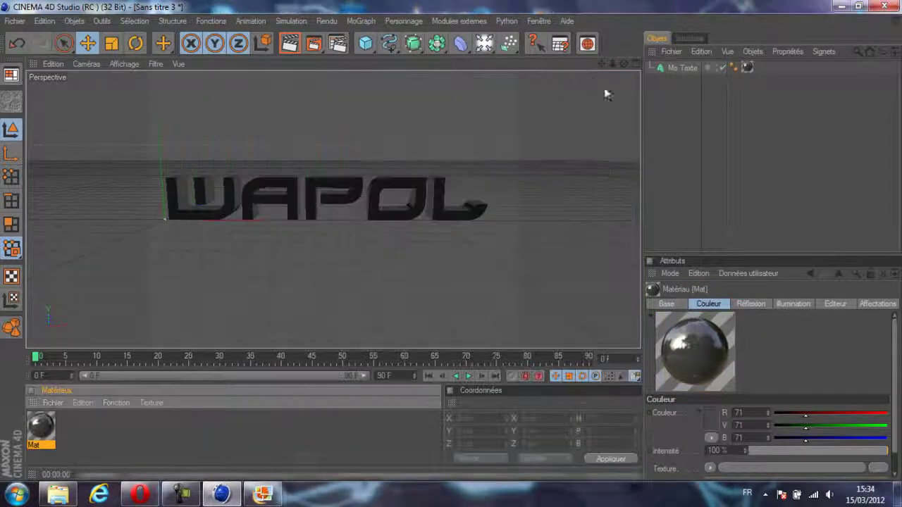
Step: Add a sky object with the HDRI 024 preset material and render the view
{"action": "left_click", "coordinate": [484, 44]}
{"action": "left_click", "coordinate": [514, 176]}
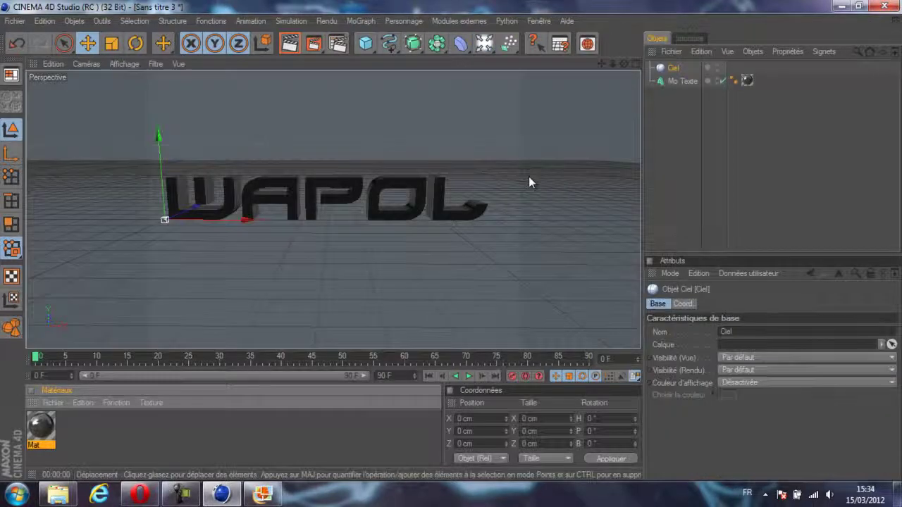
{"action": "left_click", "coordinate": [51, 403]}
{"action": "mouse_move", "coordinate": [110, 359]}
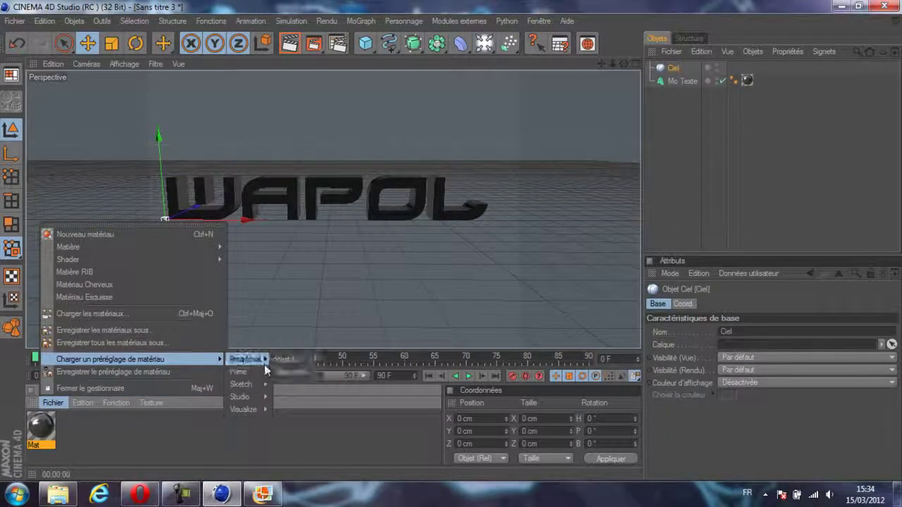
{"action": "mouse_move", "coordinate": [339, 373]}
{"action": "mouse_move", "coordinate": [328, 397]}
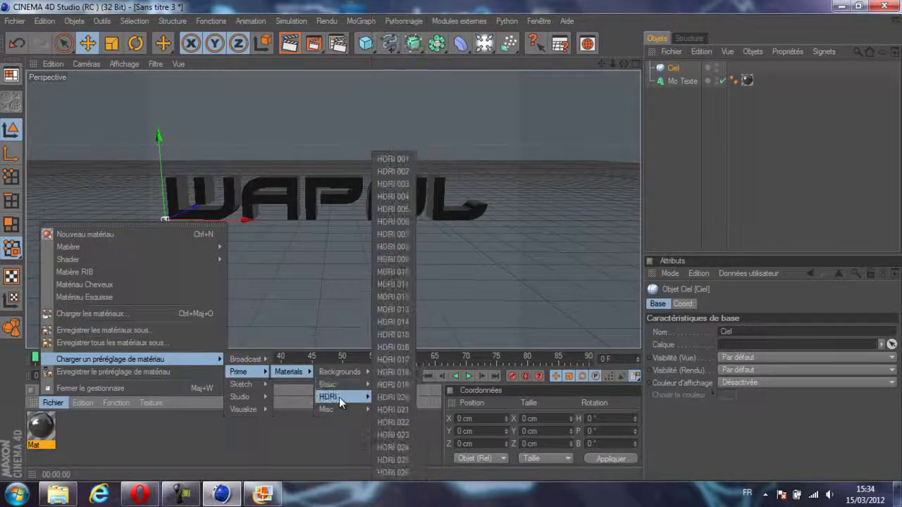
{"action": "left_click", "coordinate": [410, 448]}
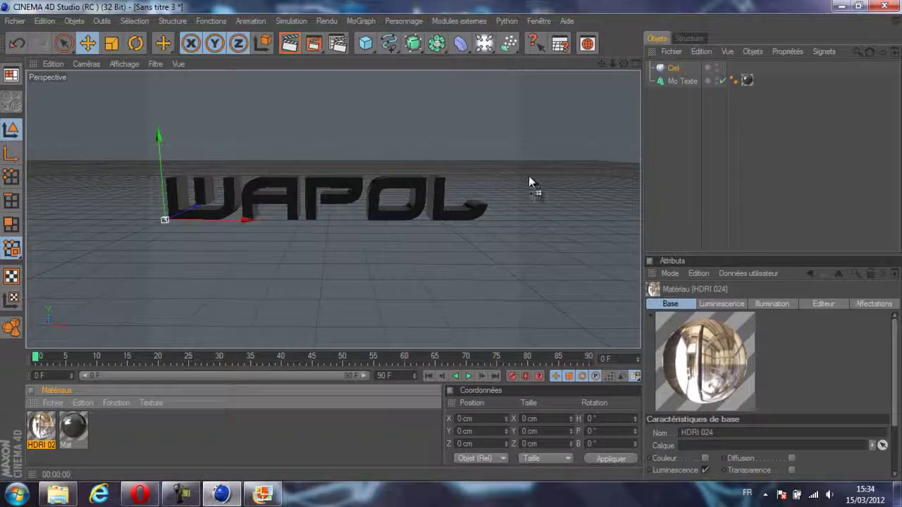
{"action": "left_click_drag", "start_coordinate": [496, 351], "coordinate": [529, 184]}
{"action": "left_click", "coordinate": [291, 45]}
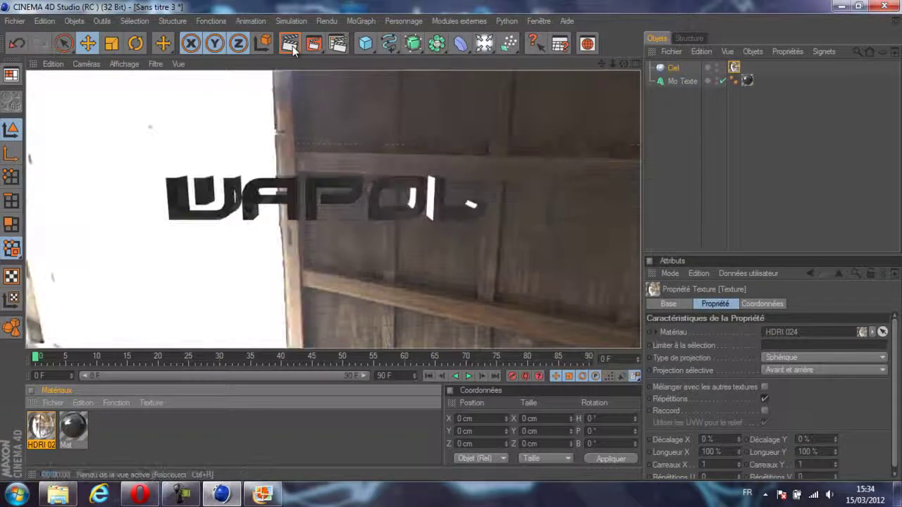
Step: Rotate the sky to a heading of about -127.255° and re-render to check the backdrop
{"action": "mouse_move", "coordinate": [624, 64]}
{"action": "left_mouse_down"}
{"action": "mouse_move", "coordinate": [466, 247]}
{"action": "mouse_move", "coordinate": [429, 247]}
{"action": "left_mouse_up"}
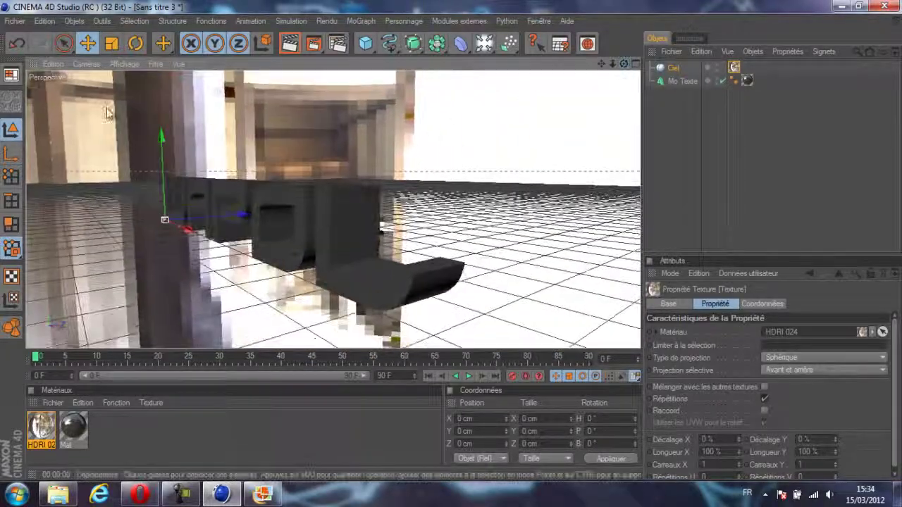
{"action": "left_click", "coordinate": [136, 44]}
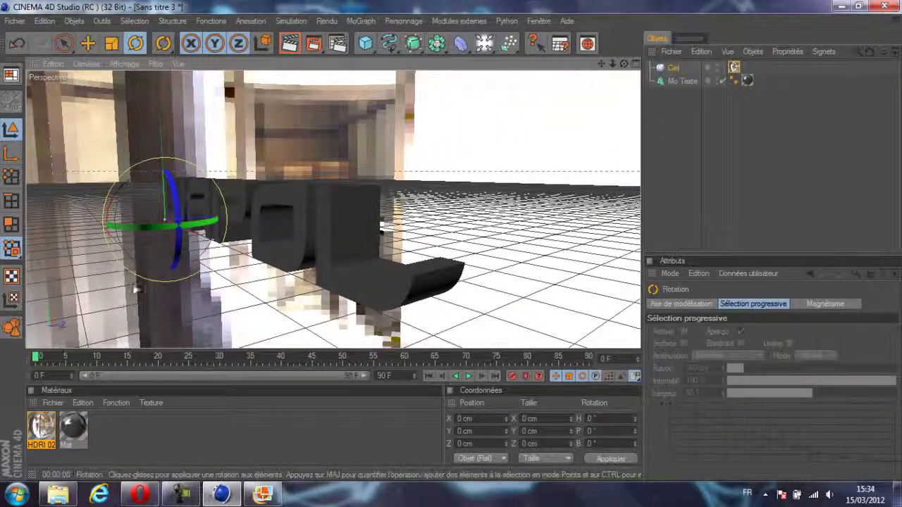
{"action": "mouse_move", "coordinate": [107, 222]}
{"action": "left_mouse_down"}
{"action": "mouse_move", "coordinate": [136, 230]}
{"action": "mouse_move", "coordinate": [104, 227]}
{"action": "left_mouse_up"}
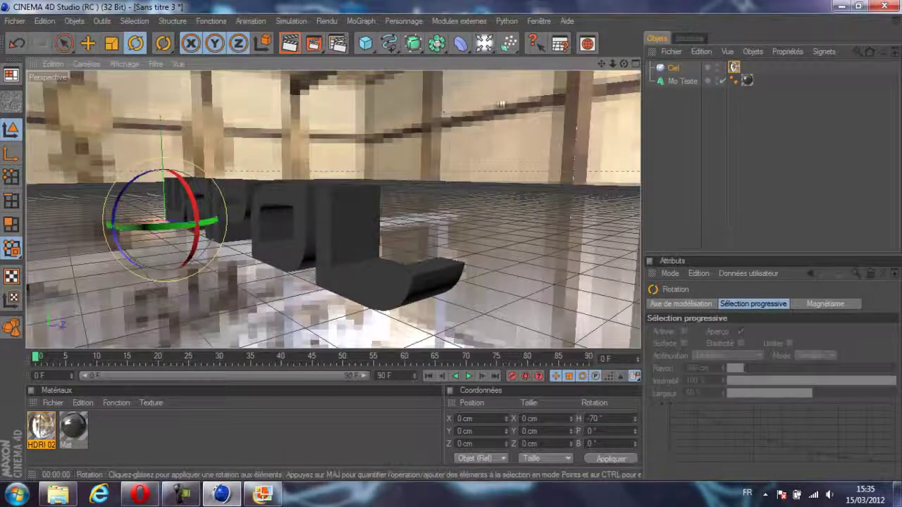
{"action": "left_click_drag", "start_coordinate": [446, 240], "coordinate": [458, 240], "text": "alt"}
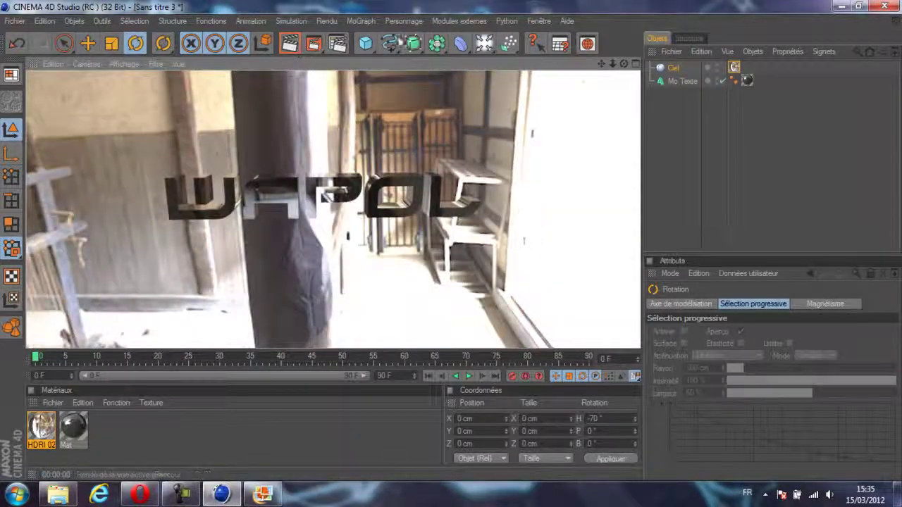
{"action": "left_click", "coordinate": [623, 62]}
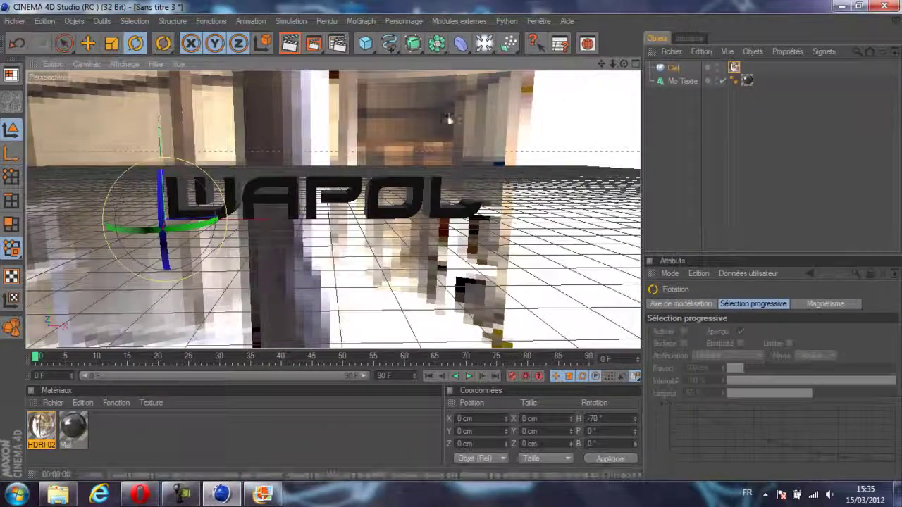
{"action": "left_click_drag", "start_coordinate": [200, 227], "coordinate": [169, 229]}
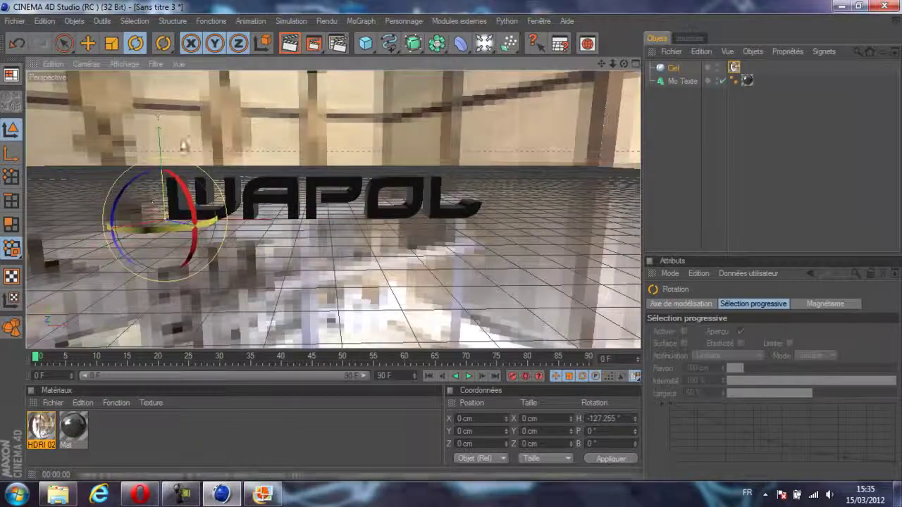
{"action": "left_click", "coordinate": [297, 47]}
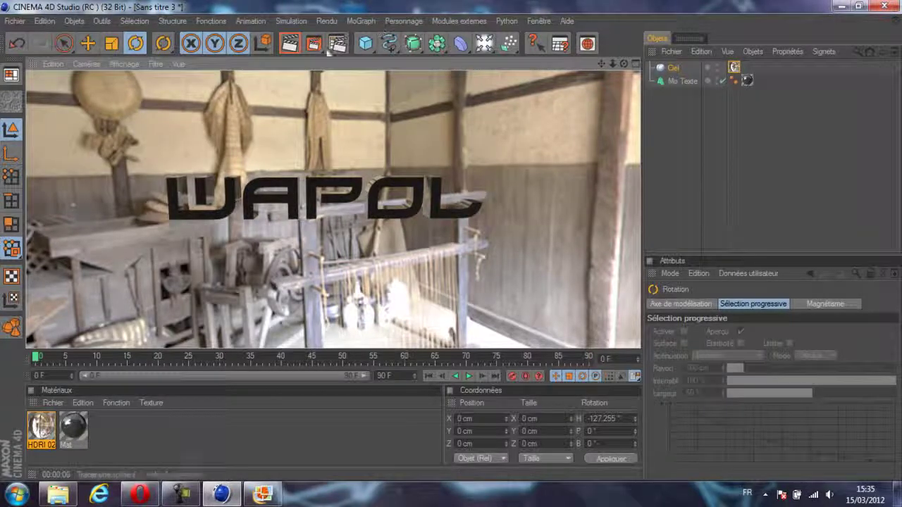
Step: Change the Mo Texte Profondeur value to 150 cm
{"action": "left_click", "coordinate": [681, 80]}
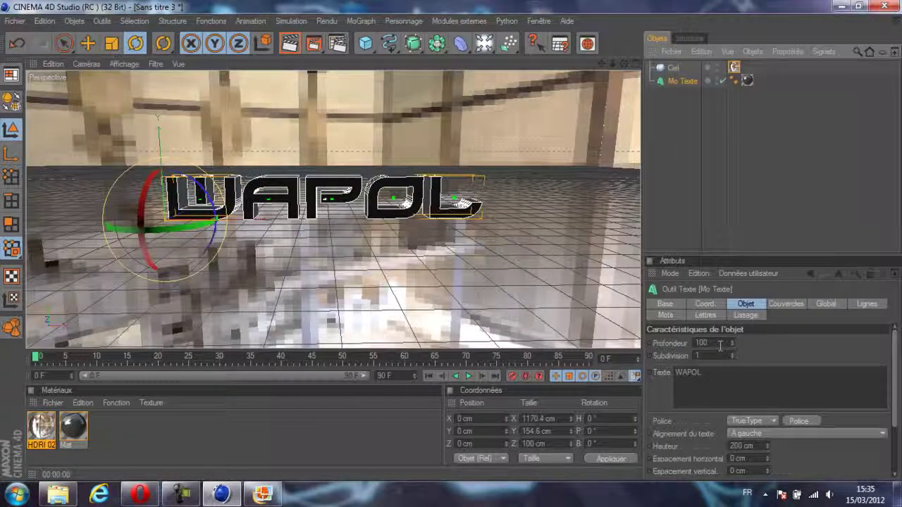
{"action": "left_click", "coordinate": [720, 343]}
{"action": "type", "text": "15"}
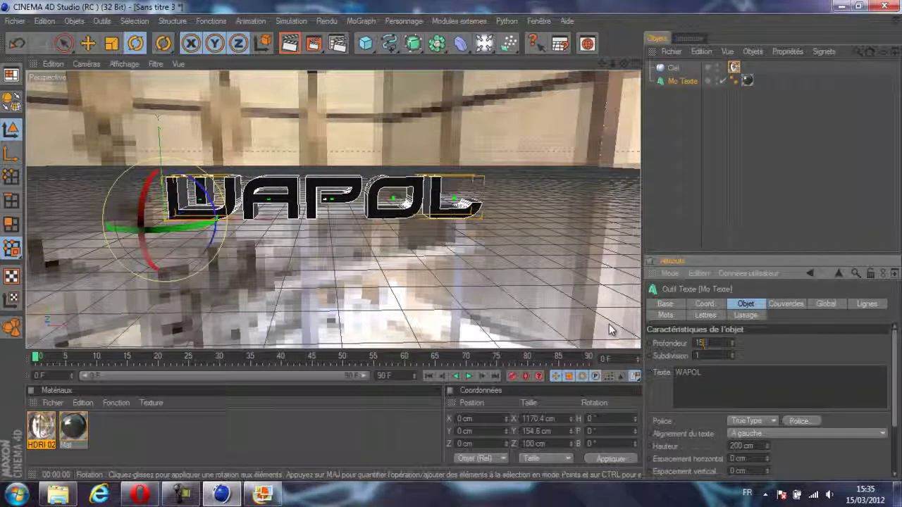
{"action": "type", "text": "0"}
{"action": "key", "text": "Return"}
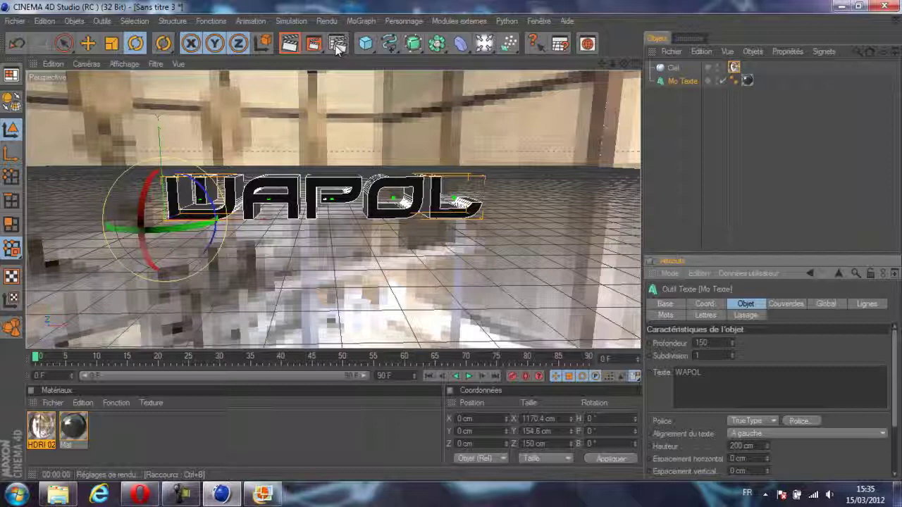
Step: Apply the HDV/HDTV 720 29.97 output preset (1280x720) and set the frame range to Manuellement
{"action": "left_click", "coordinate": [337, 47]}
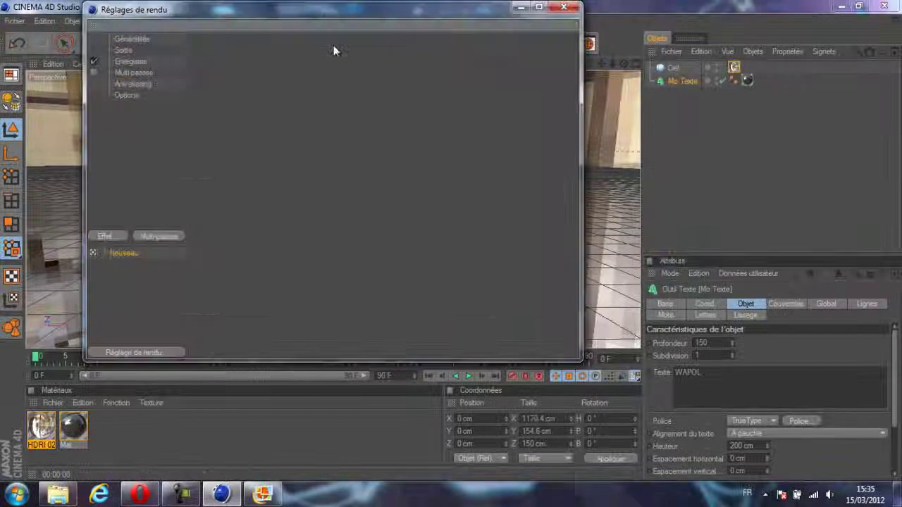
{"action": "left_click", "coordinate": [124, 51]}
{"action": "left_click", "coordinate": [205, 55]}
{"action": "mouse_move", "coordinate": [221, 94]}
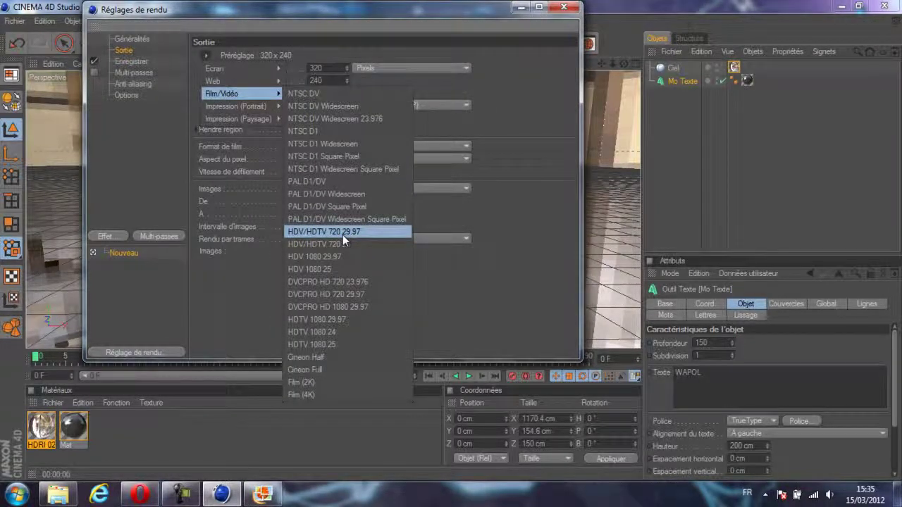
{"action": "left_click", "coordinate": [342, 233]}
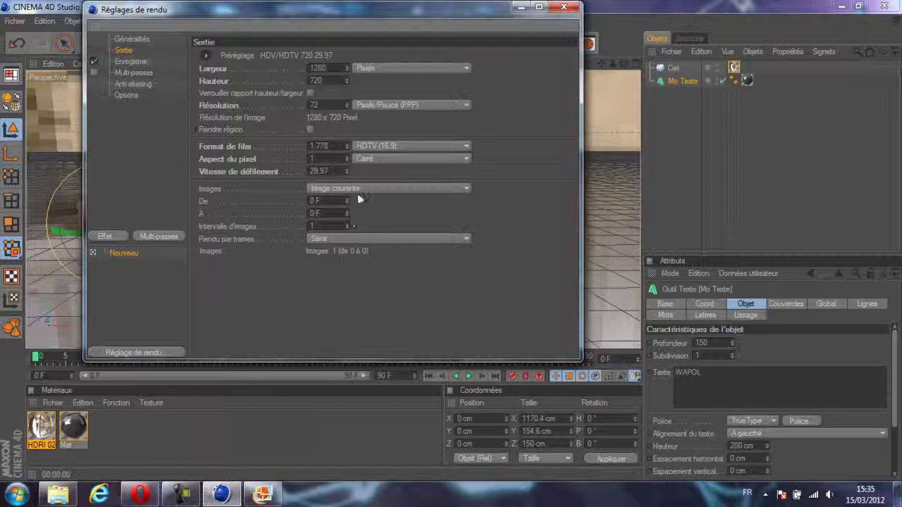
{"action": "left_click", "coordinate": [358, 189]}
{"action": "left_click", "coordinate": [354, 203]}
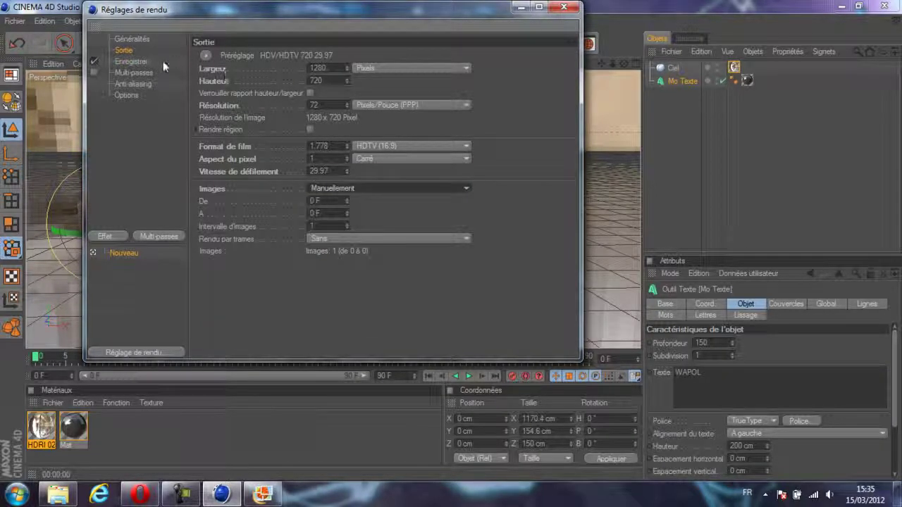
{"action": "left_click", "coordinate": [136, 64]}
Step: Set the render save path to Documents with the file name WAPOL PSD SEIUHDFGUV
{"action": "left_click", "coordinate": [565, 82]}
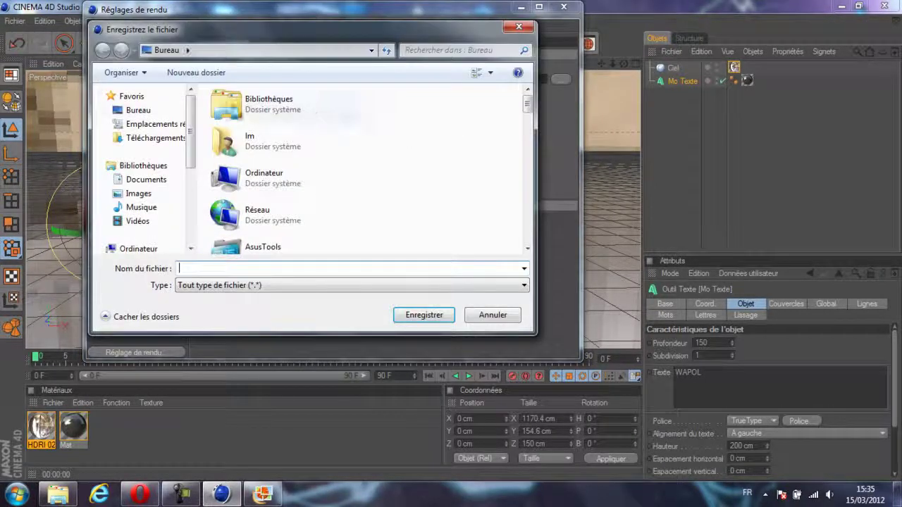
{"action": "mouse_move", "coordinate": [155, 139]}
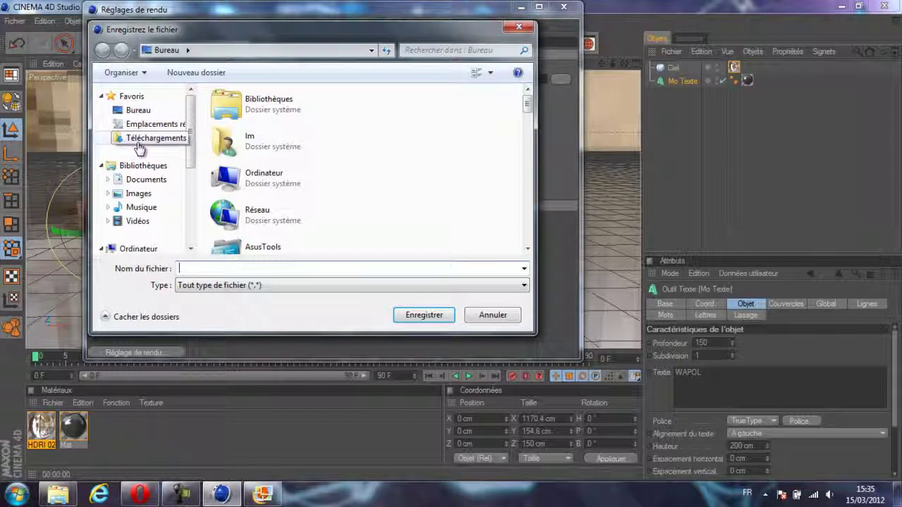
{"action": "left_click", "coordinate": [146, 180]}
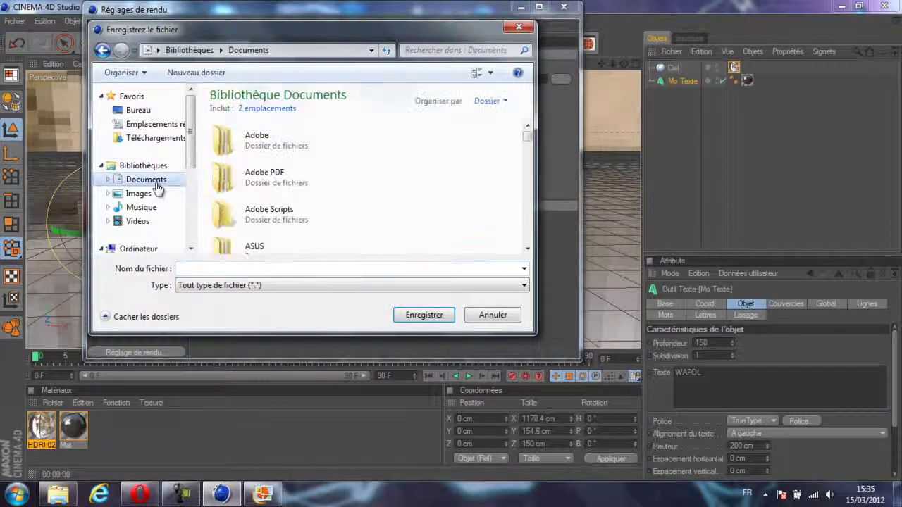
{"action": "left_click", "coordinate": [340, 269]}
{"action": "type", "text": "WAPOL PSD SEIUHDFGUV"}
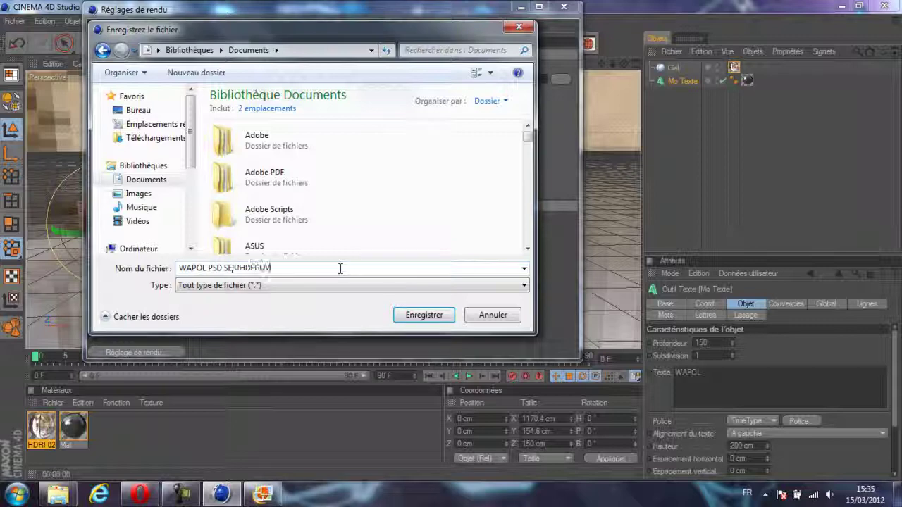
{"action": "key", "text": "Return"}
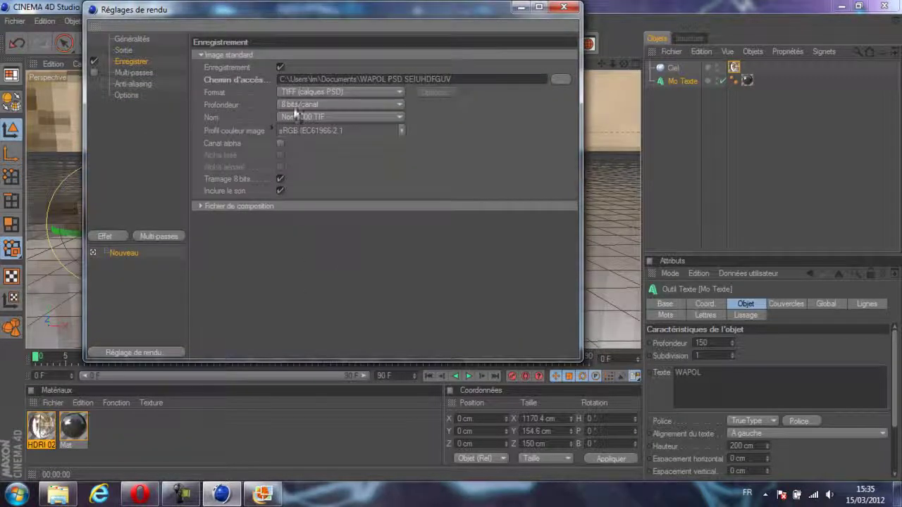
Step: Set the save format to 16-bit/channel PNG with Canal alpha and Alpha lissé enabled
{"action": "left_click", "coordinate": [305, 90]}
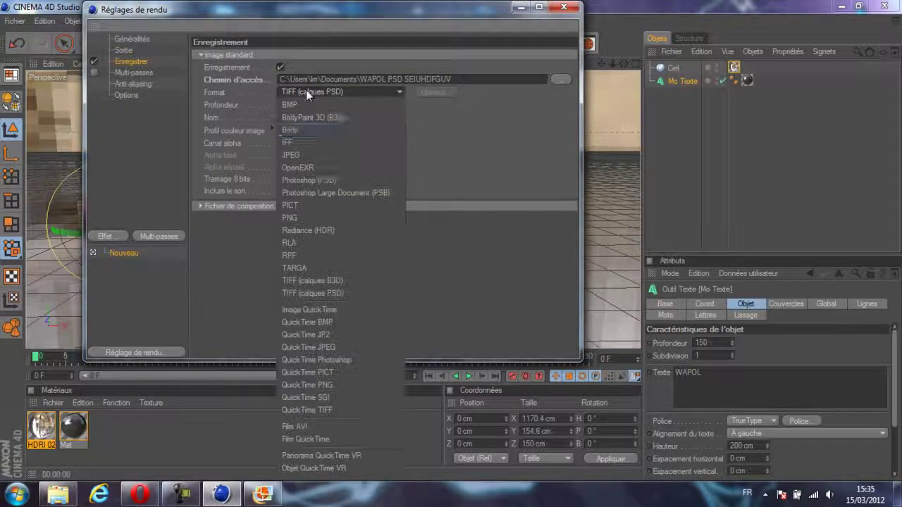
{"action": "left_click", "coordinate": [323, 218]}
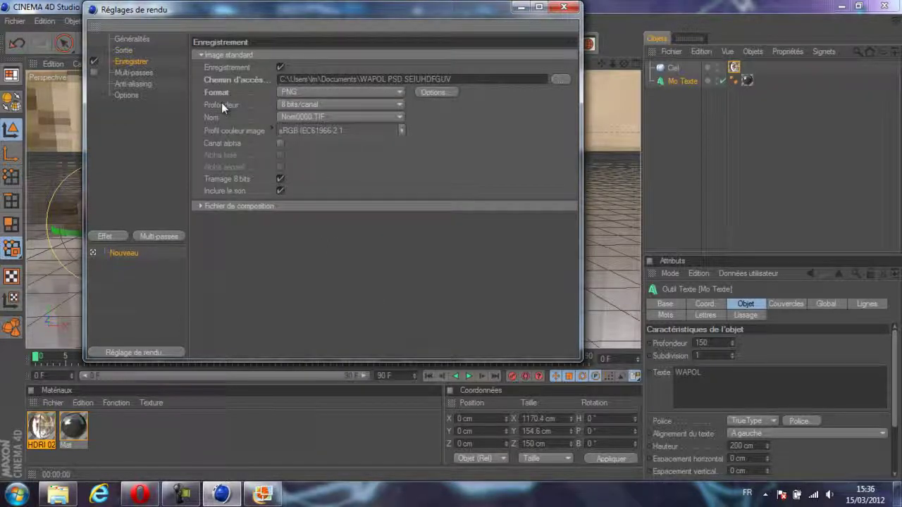
{"action": "left_click", "coordinate": [323, 106]}
{"action": "left_click", "coordinate": [324, 118]}
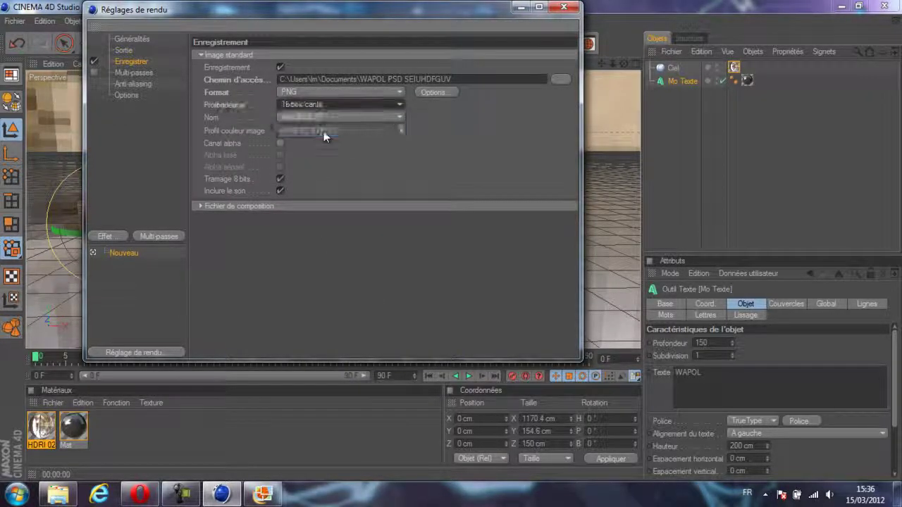
{"action": "left_click", "coordinate": [280, 143]}
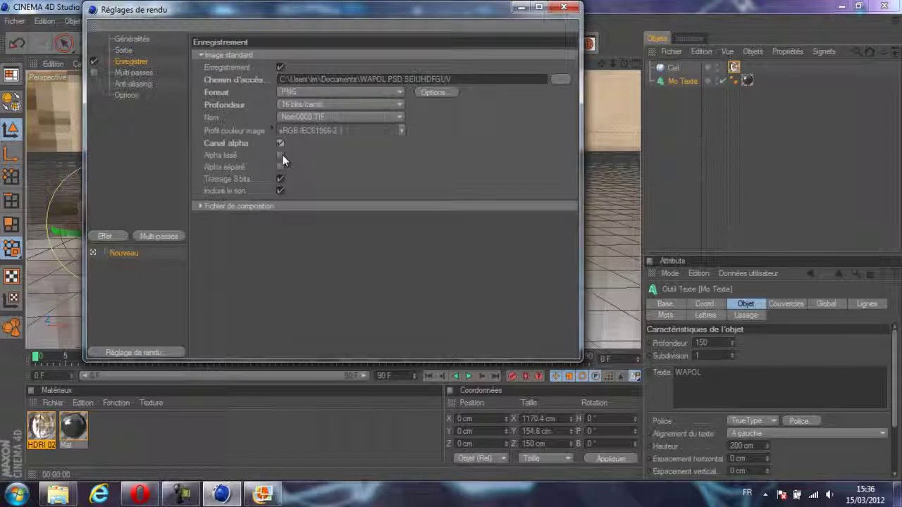
{"action": "left_click", "coordinate": [281, 154]}
Step: Set the anti-aliasing quality to Au mieux
{"action": "left_click", "coordinate": [127, 85]}
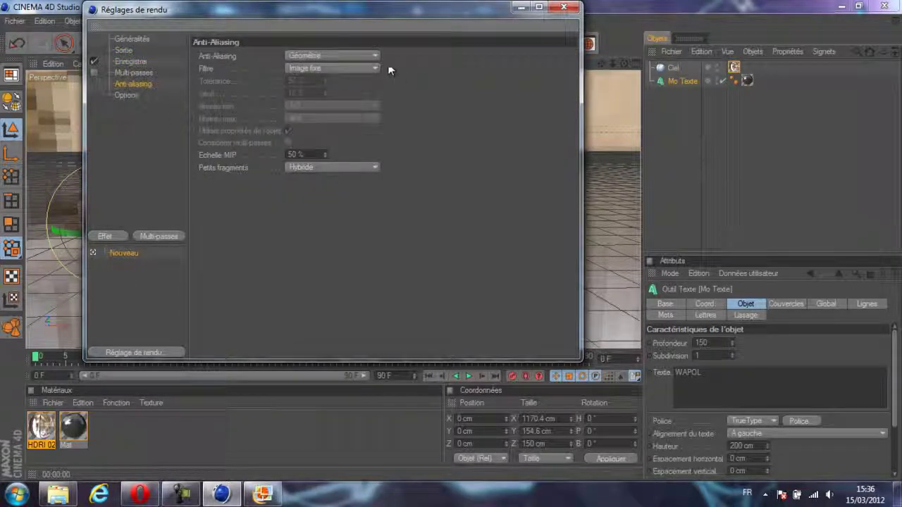
{"action": "left_click", "coordinate": [370, 56]}
{"action": "left_click", "coordinate": [360, 90]}
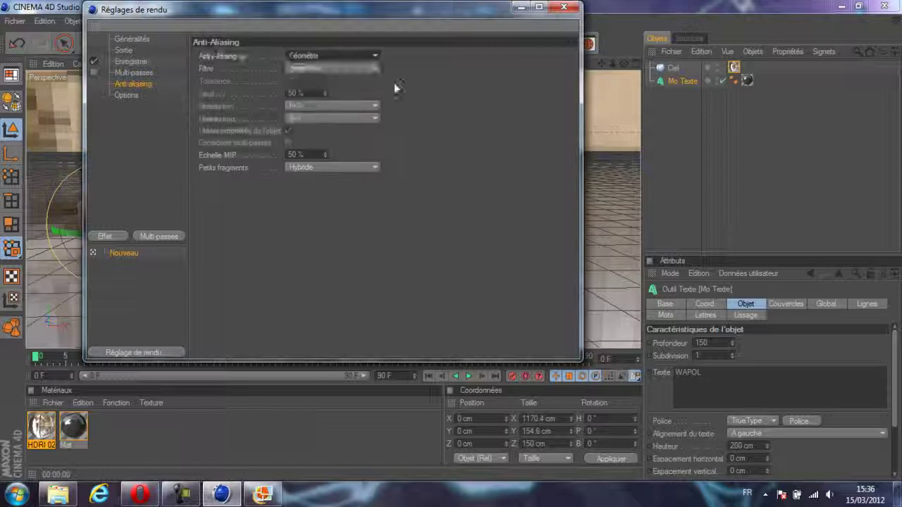
Step: Add Profondeur de champ, Illumination globale and Occlusion ambiante effects, then close the render settings
{"action": "left_click", "coordinate": [109, 237]}
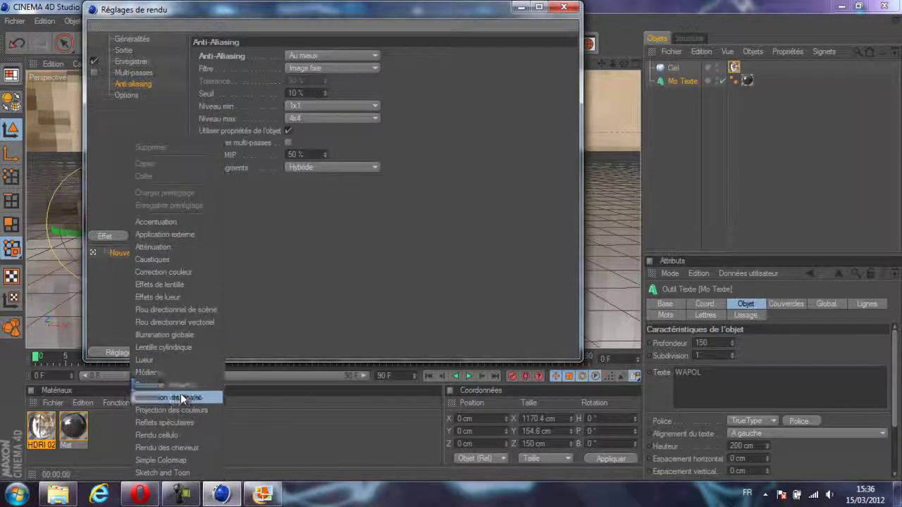
{"action": "left_click", "coordinate": [182, 398]}
{"action": "left_click", "coordinate": [104, 235]}
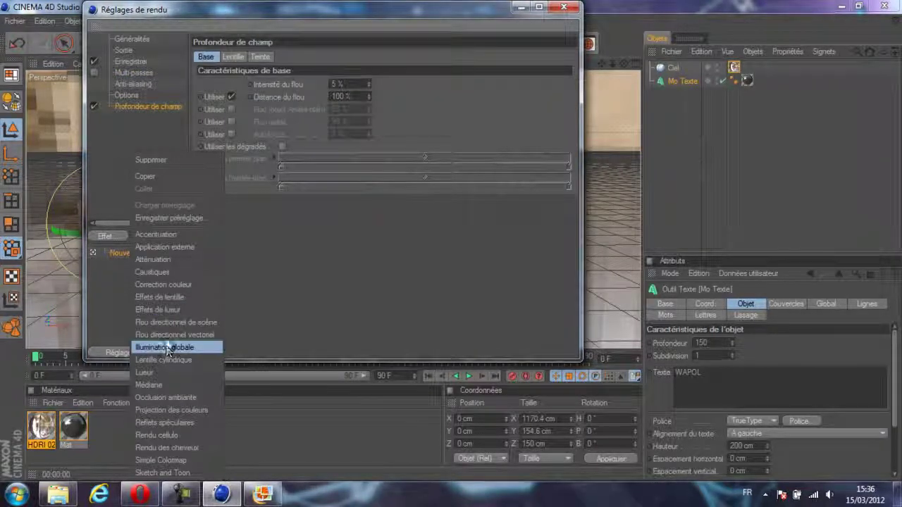
{"action": "left_click", "coordinate": [181, 349]}
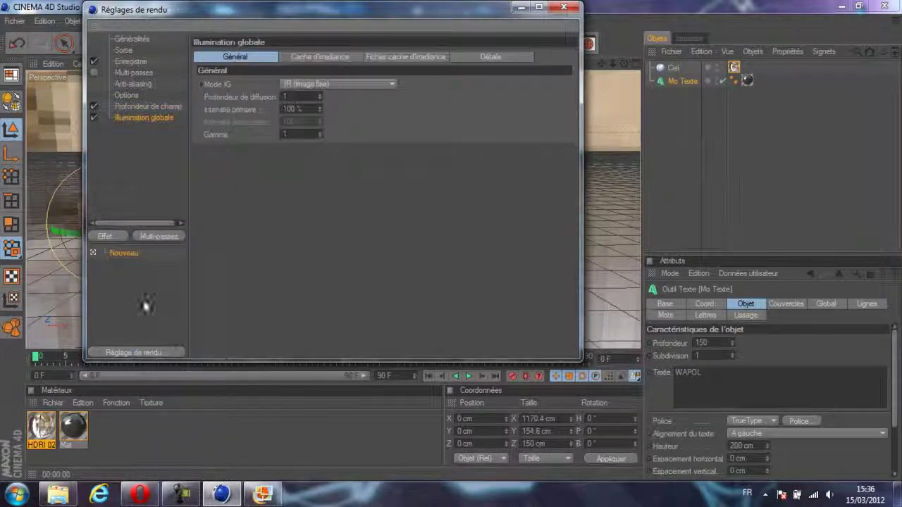
{"action": "left_click", "coordinate": [107, 236]}
{"action": "left_click", "coordinate": [176, 399]}
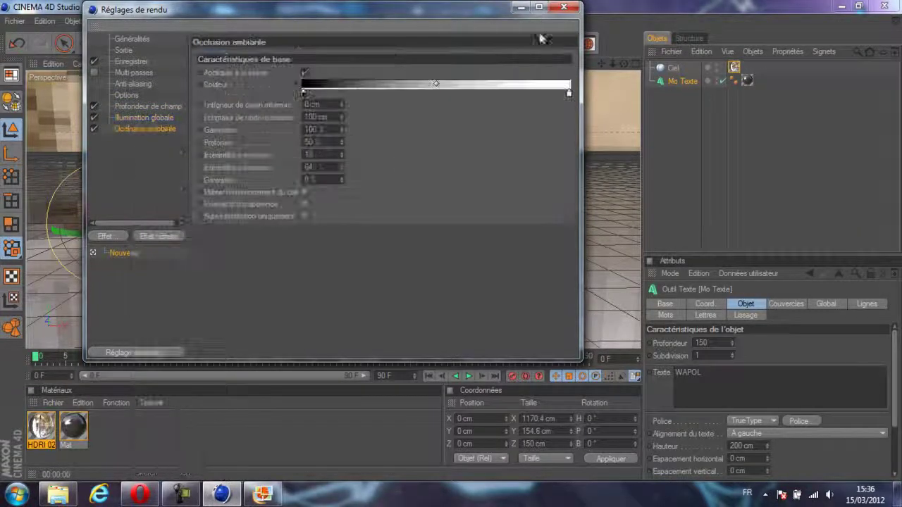
{"action": "left_click", "coordinate": [567, 8]}
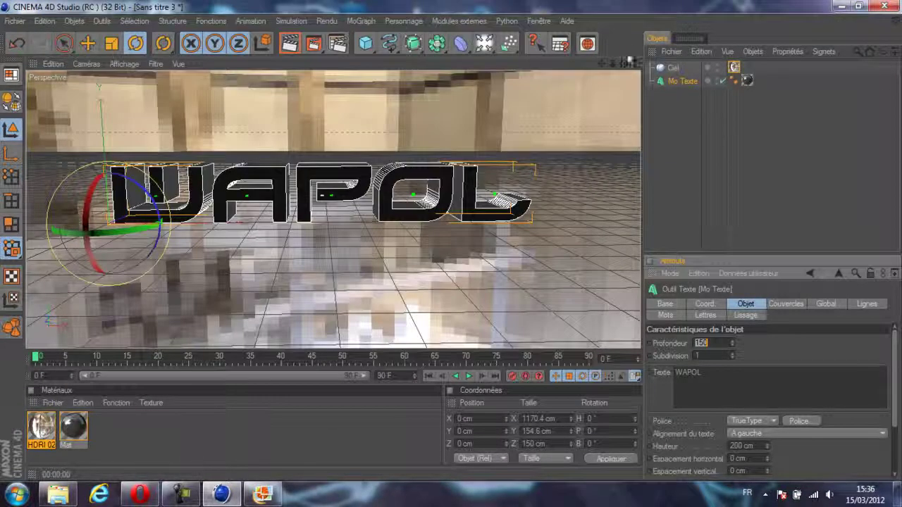
Step: Add an omni light and move it to about X 568.7, Z -509.7 cm in front of WAPOL
{"action": "scroll", "coordinate": [451, 241], "scroll_direction": "up", "scroll_amount": 2}
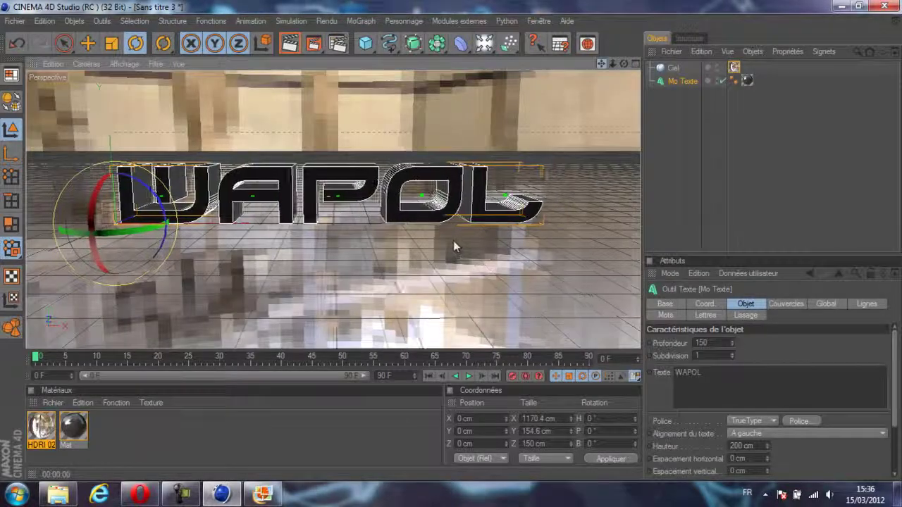
{"action": "left_click_drag", "start_coordinate": [453, 240], "coordinate": [424, 138], "text": "alt"}
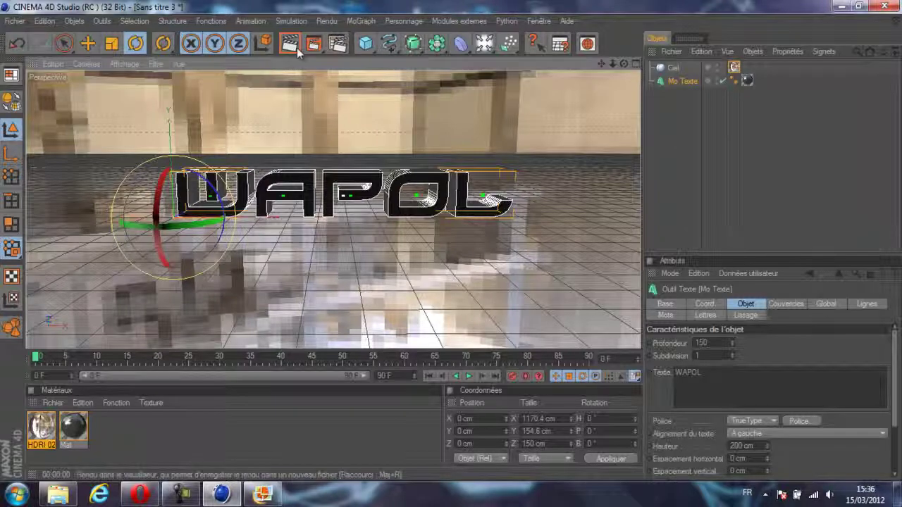
{"action": "left_click_drag", "start_coordinate": [451, 242], "coordinate": [451, 242], "text": "alt"}
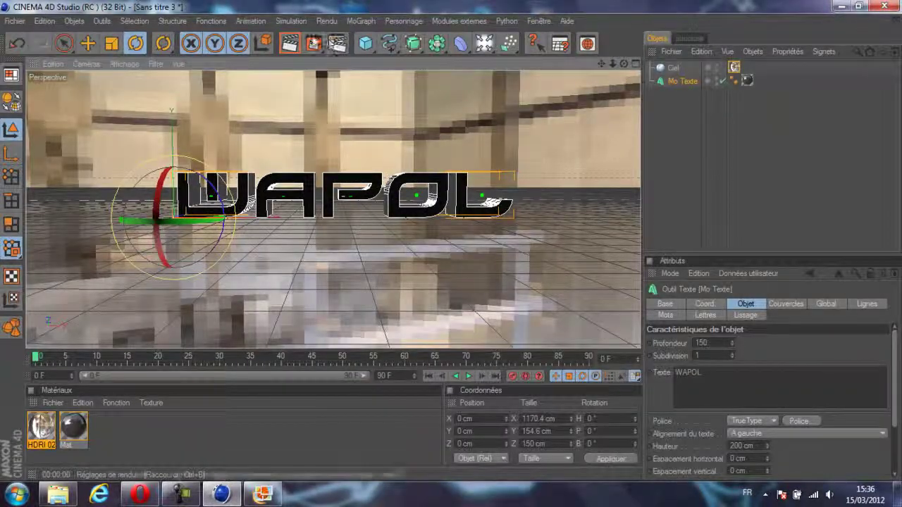
{"action": "left_click", "coordinate": [484, 44]}
{"action": "left_click", "coordinate": [88, 43]}
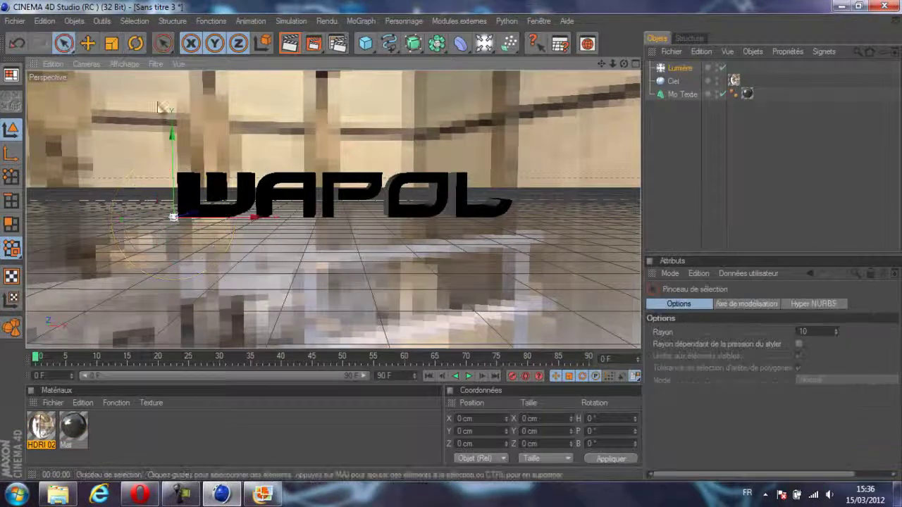
{"action": "left_click_drag", "start_coordinate": [198, 216], "coordinate": [316, 227]}
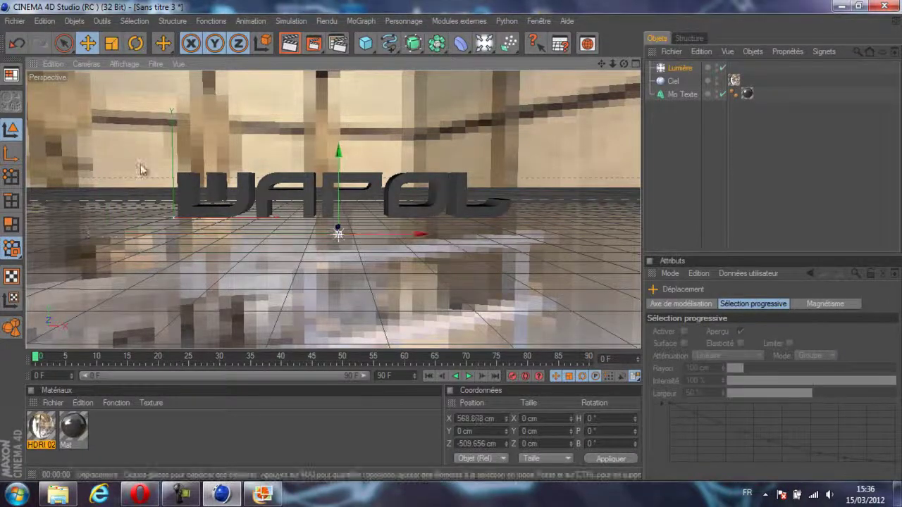
Step: Render the WAPOL scene at 1280x720 to the Picture Viewer, then show the Documents library
{"action": "left_click", "coordinate": [313, 43]}
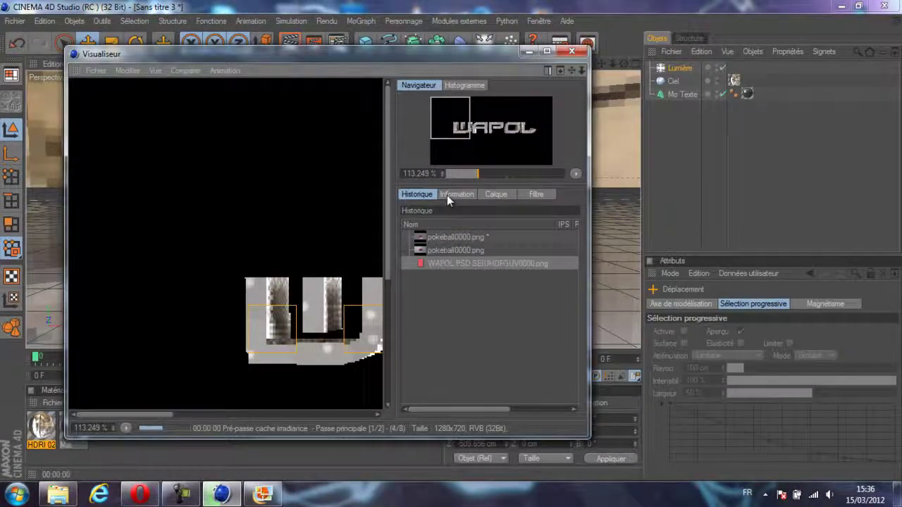
{"action": "scroll", "coordinate": [266, 187], "scroll_direction": "down", "scroll_amount": 3}
{"action": "scroll", "coordinate": [266, 187], "scroll_direction": "down", "scroll_amount": 2}
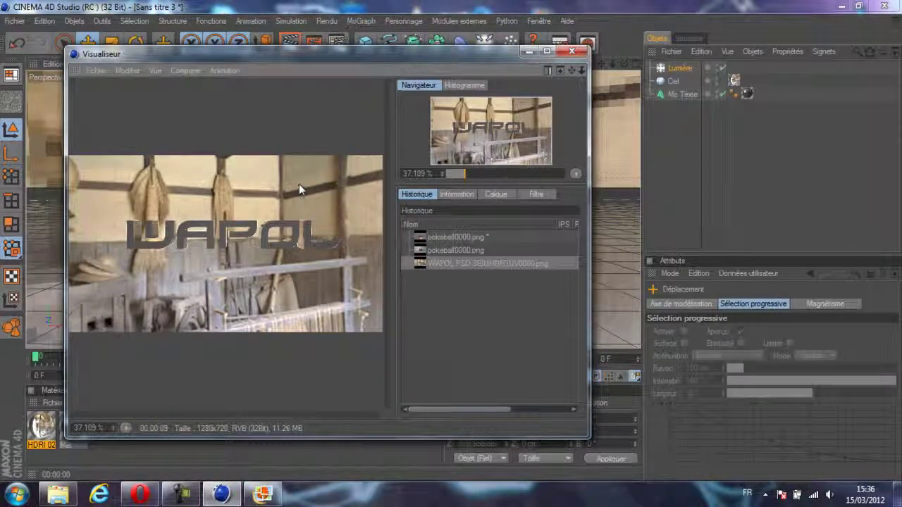
{"action": "left_click", "coordinate": [58, 495]}
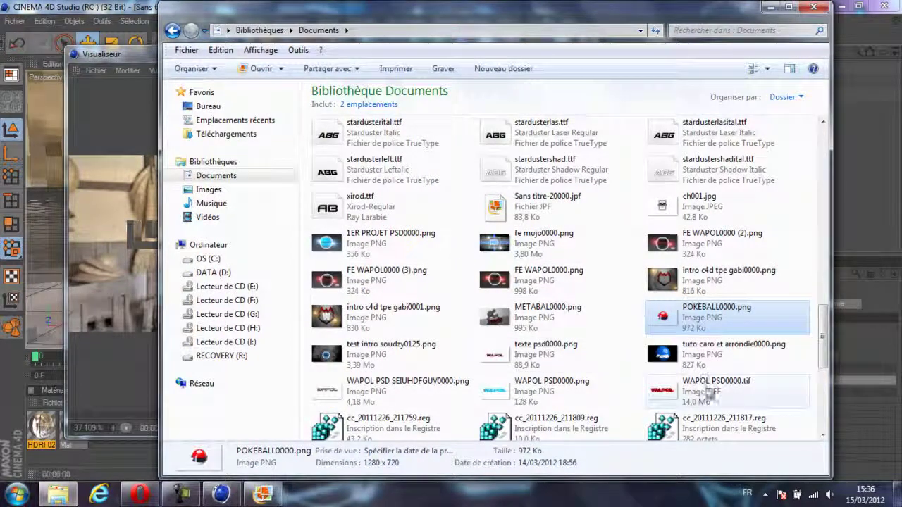
Step: Preview WAPOL PSD SEIUHDFGUV0000.png in the picture viewer and in Photo Gallery
{"action": "left_click", "coordinate": [398, 397]}
{"action": "double_click", "coordinate": [398, 397]}
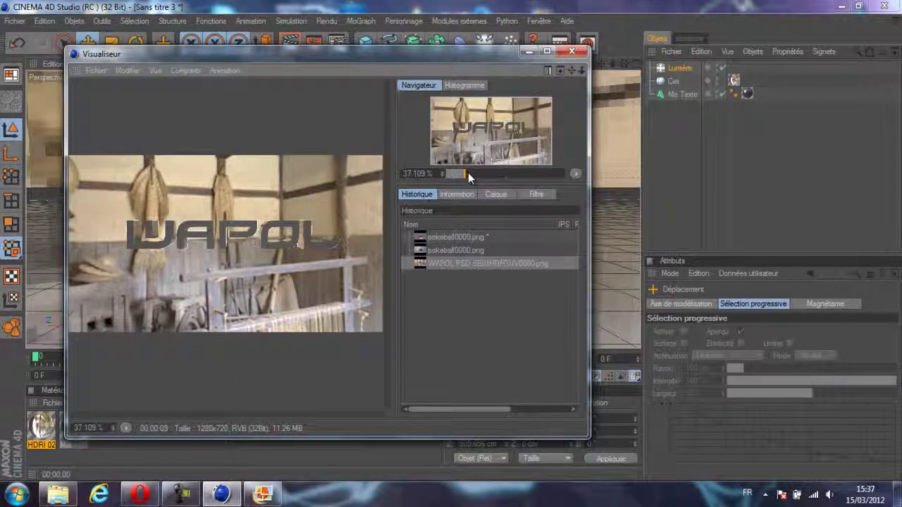
{"action": "left_click", "coordinate": [58, 495]}
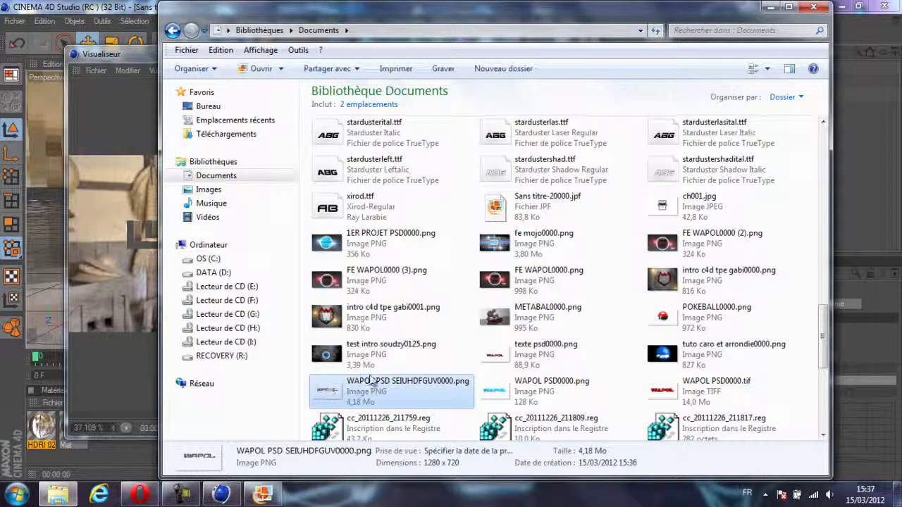
{"action": "double_click", "coordinate": [371, 389]}
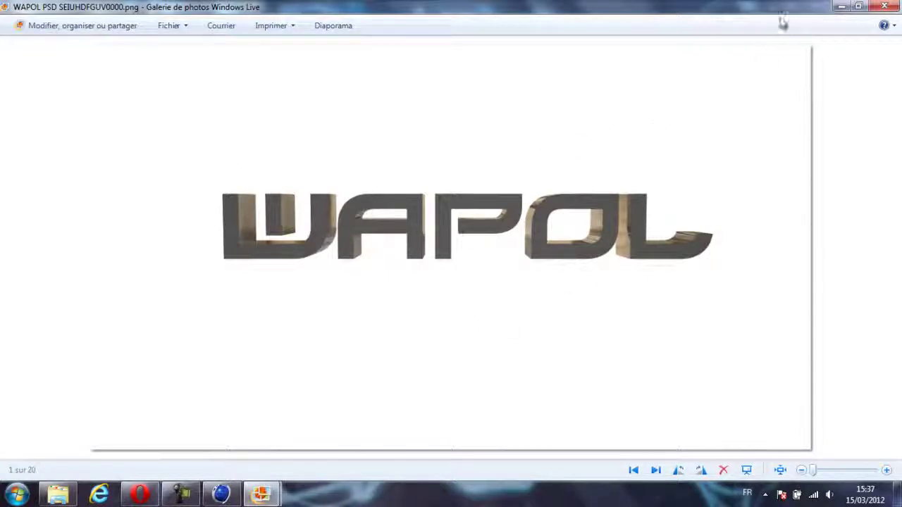
Step: Close Photo Gallery, the Explorer window and the Cinema 4D picture viewer
{"action": "left_click", "coordinate": [886, 8]}
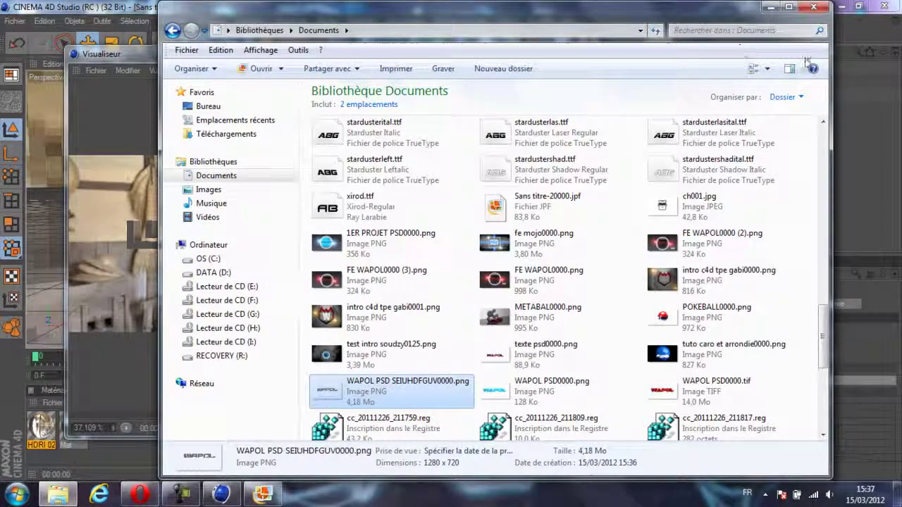
{"action": "left_click", "coordinate": [814, 7]}
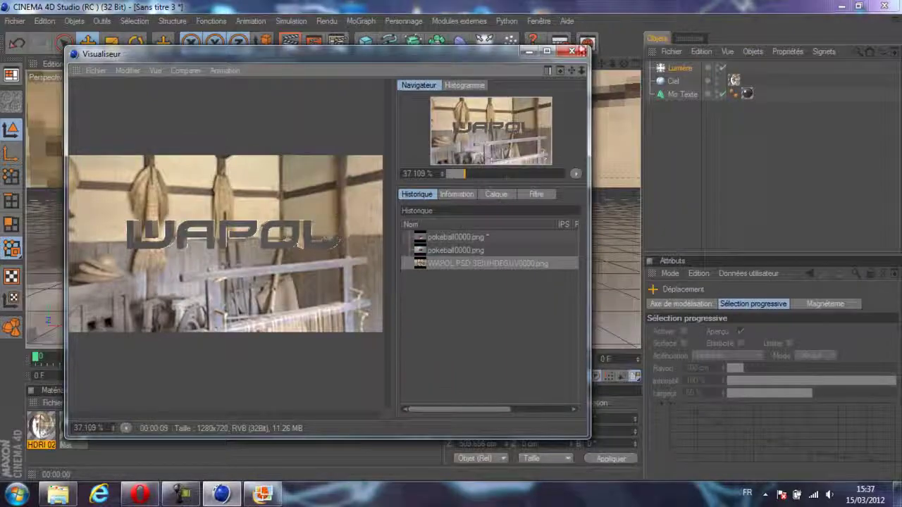
{"action": "left_click", "coordinate": [577, 51]}
Step: Minimize Cinema 4D, start Photoshop CS5 from the desktop, and close the leftover Photo Gallery window
{"action": "left_click", "coordinate": [842, 6]}
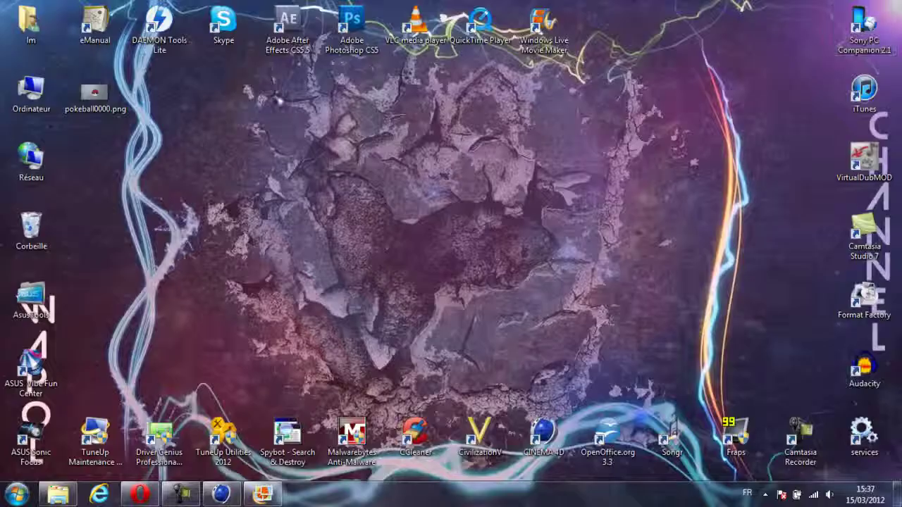
{"action": "double_click", "coordinate": [337, 33]}
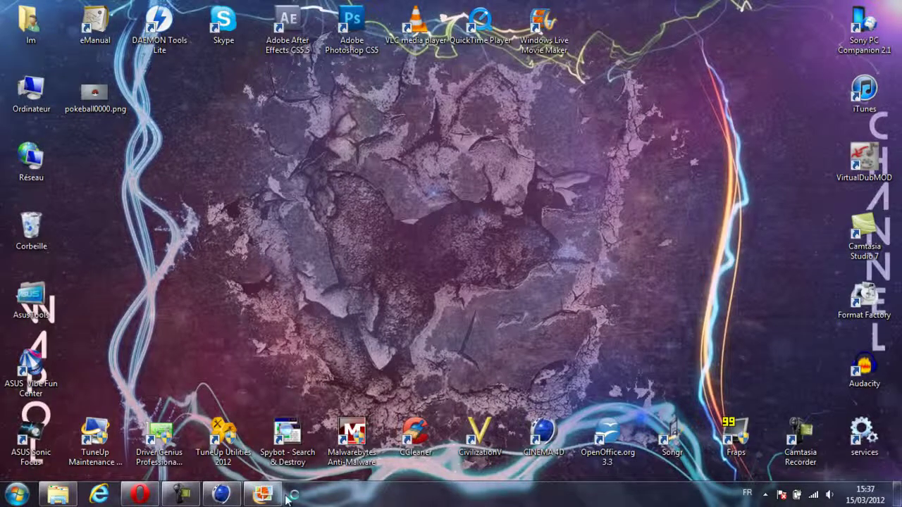
{"action": "right_click", "coordinate": [263, 494]}
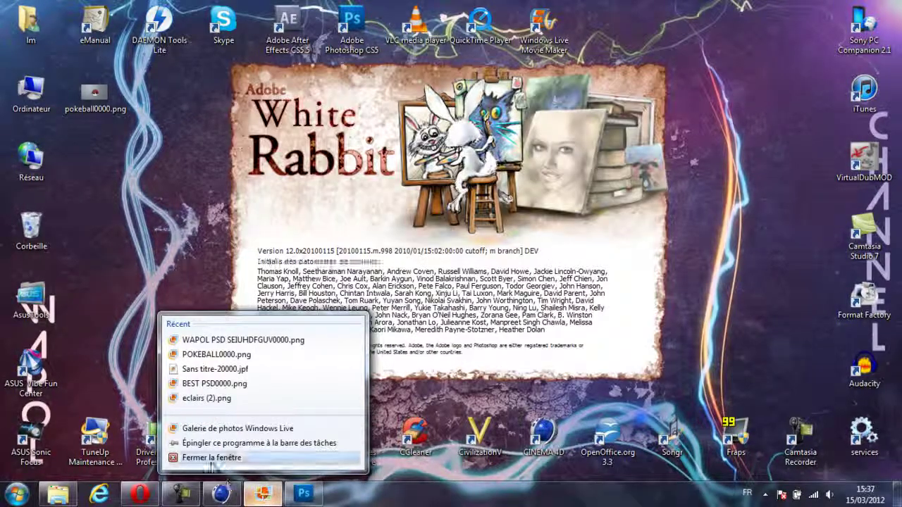
{"action": "left_click", "coordinate": [211, 458]}
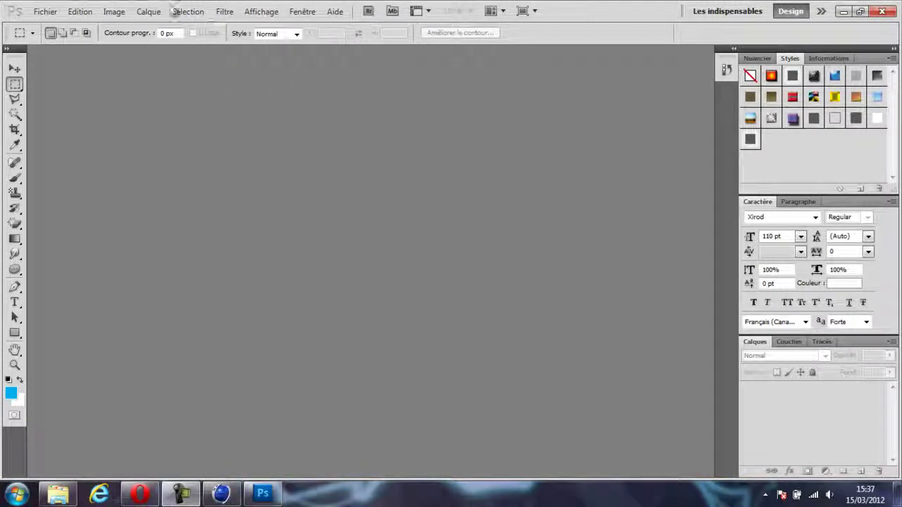
Step: Create a new 1280x720, 72 ppi white-background document named 'tuto', then show the Documents library
{"action": "left_click", "coordinate": [84, 12]}
{"action": "mouse_move", "coordinate": [45, 12]}
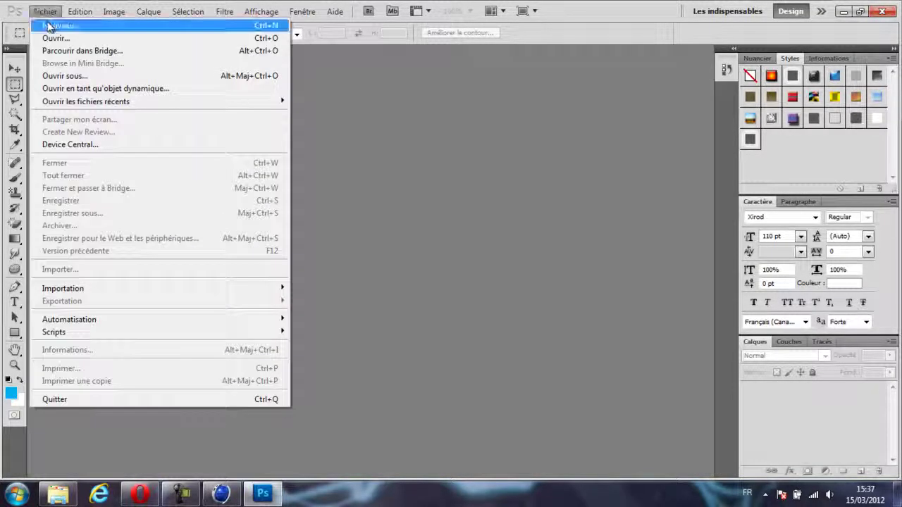
{"action": "left_click", "coordinate": [42, 24]}
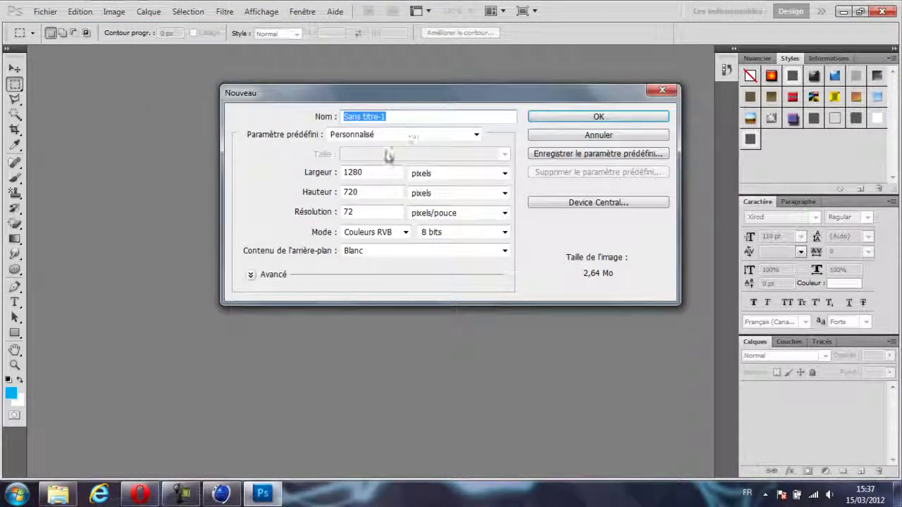
{"action": "type", "text": "tuto"}
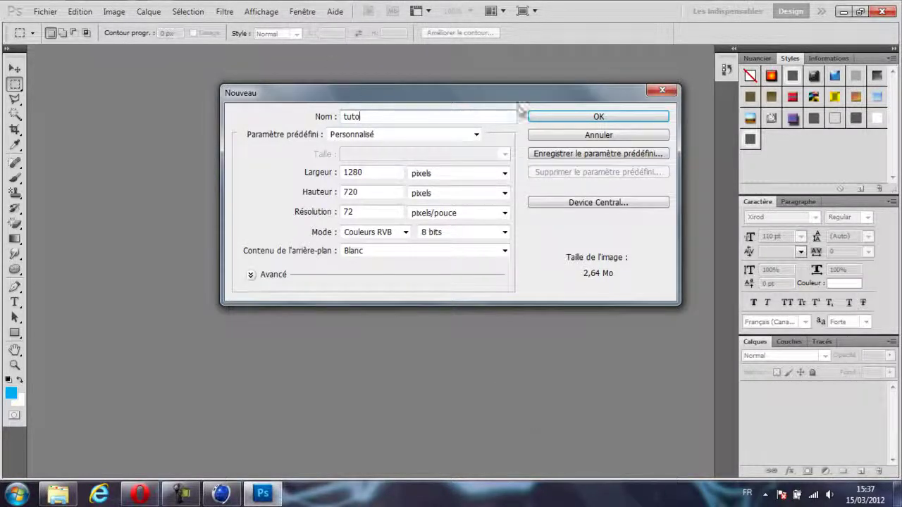
{"action": "left_click", "coordinate": [568, 120]}
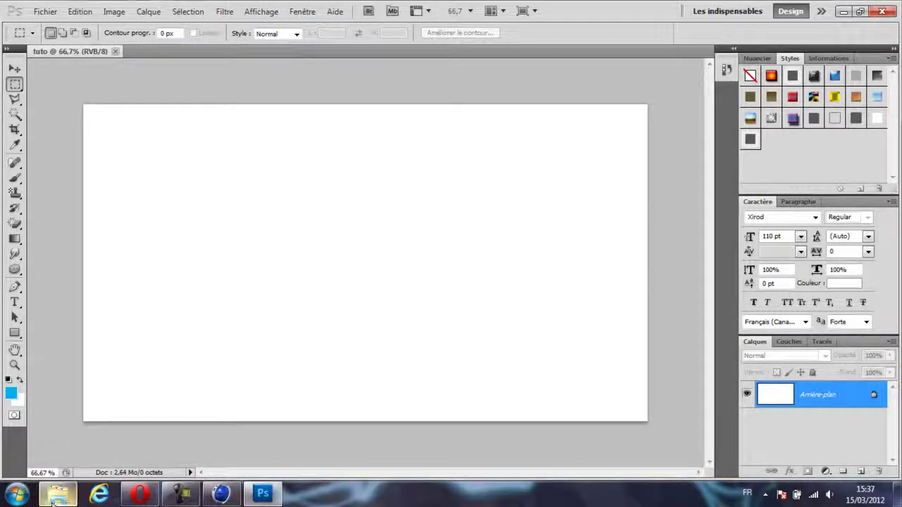
{"action": "left_click", "coordinate": [58, 494]}
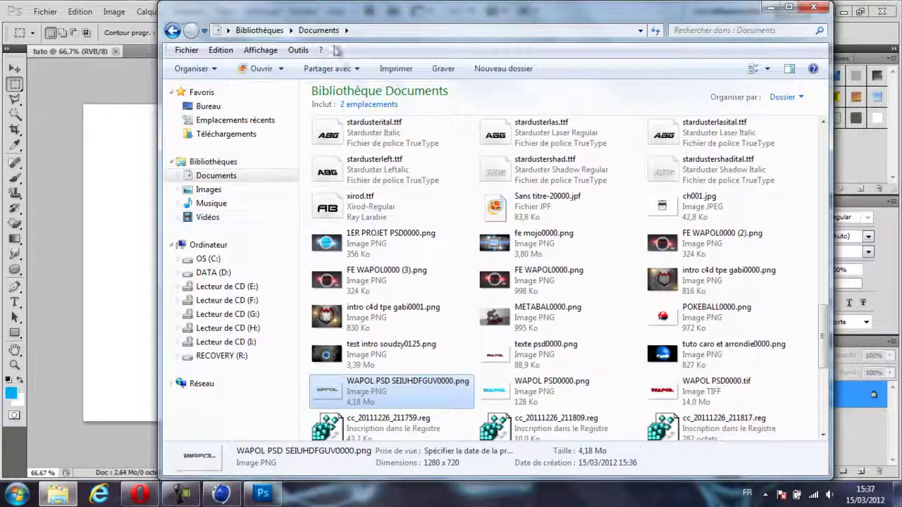
Step: Drag WAPOL PSD SEIUHDFGUV0000.png onto the tuto canvas and confirm it as a centred placed layer
{"action": "left_click_drag", "start_coordinate": [338, 14], "coordinate": [417, 15]}
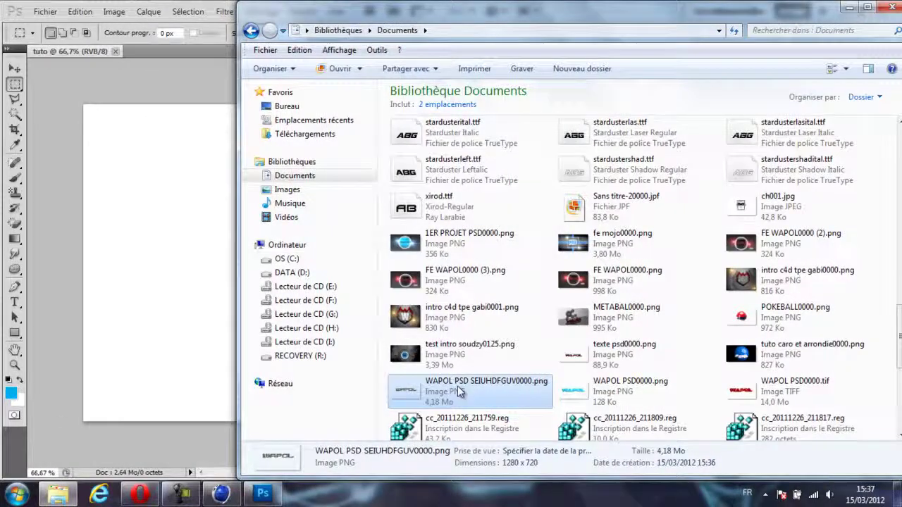
{"action": "left_click_drag", "start_coordinate": [459, 392], "coordinate": [147, 256]}
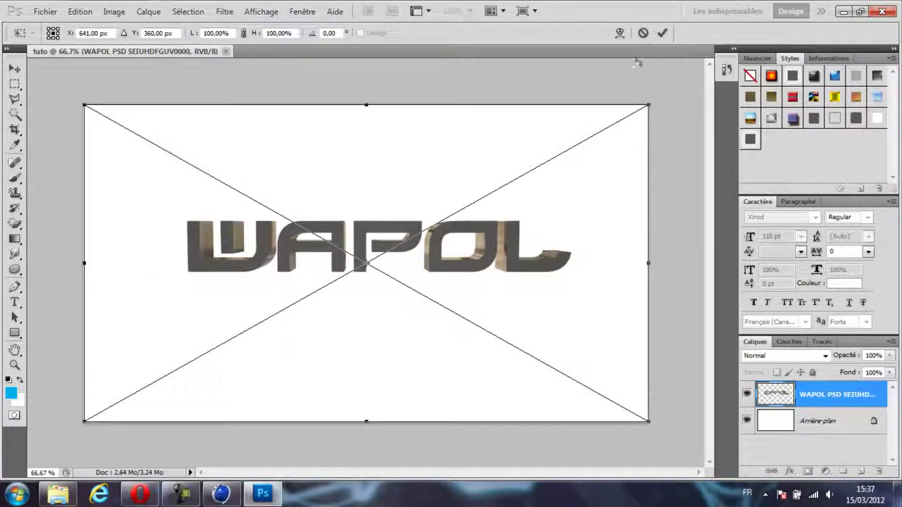
{"action": "left_click", "coordinate": [14, 68]}
{"action": "left_click", "coordinate": [385, 194]}
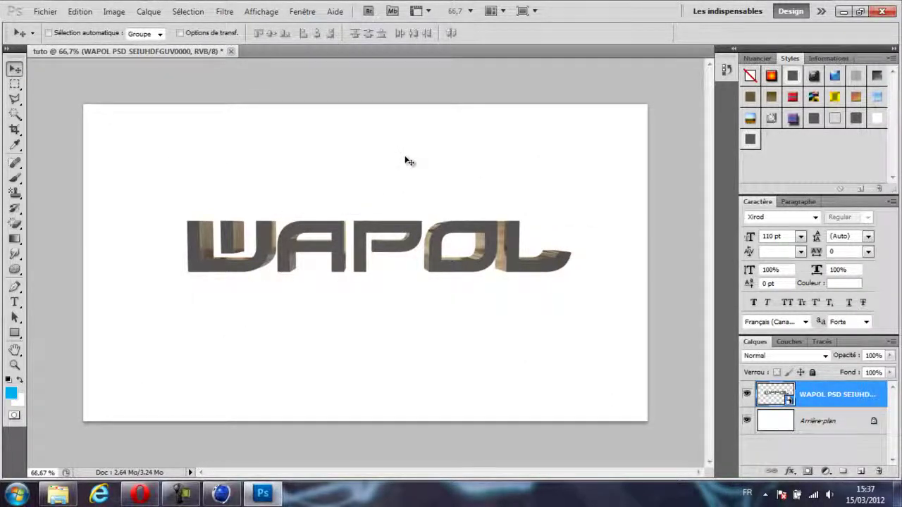
{"action": "left_click", "coordinate": [176, 497]}
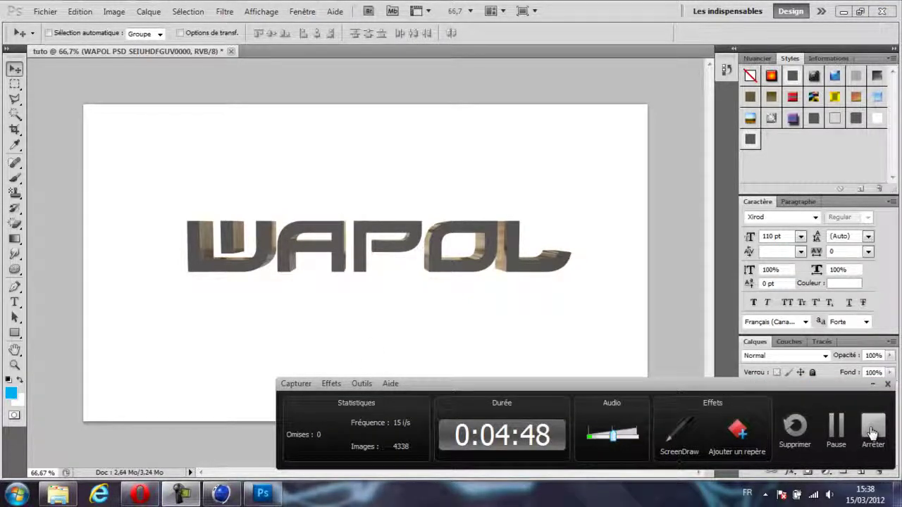
{"action": "left_click", "coordinate": [878, 389]}
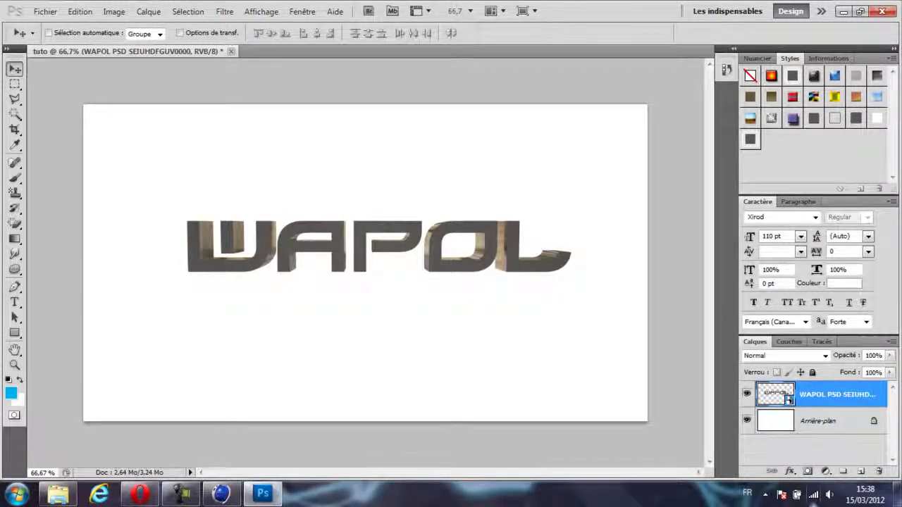